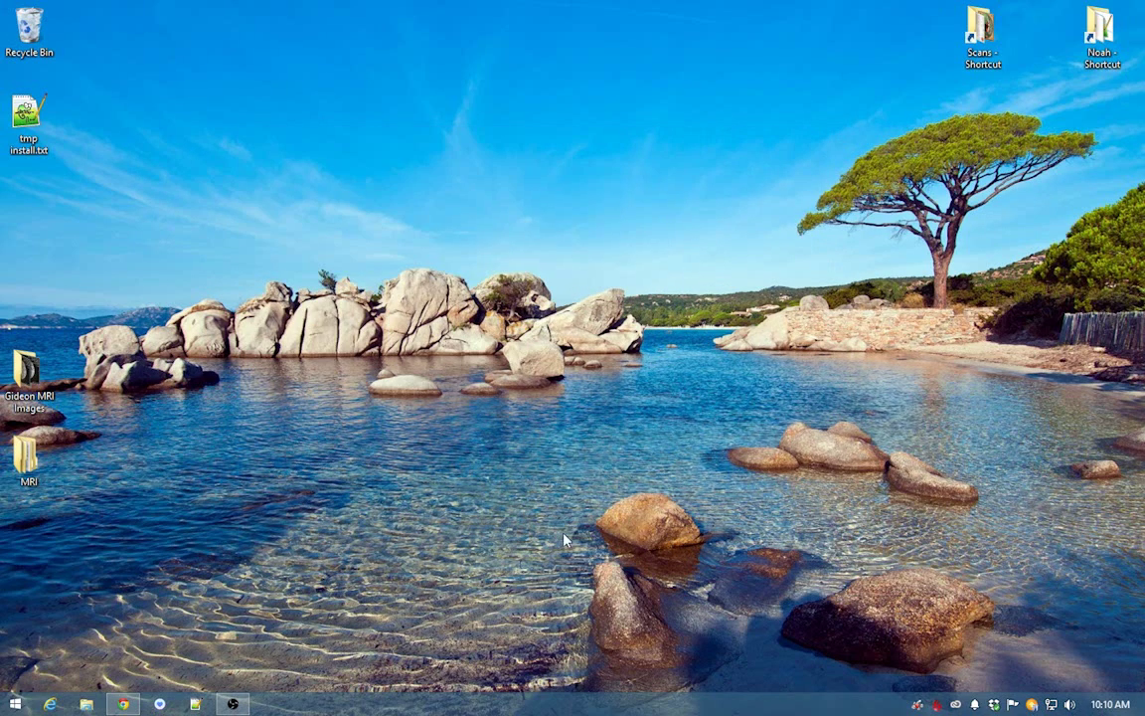
# - Restore Chrome from the taskbar to show the OreSpawn 1.7.10 download page
pyautogui.click(122, 704)
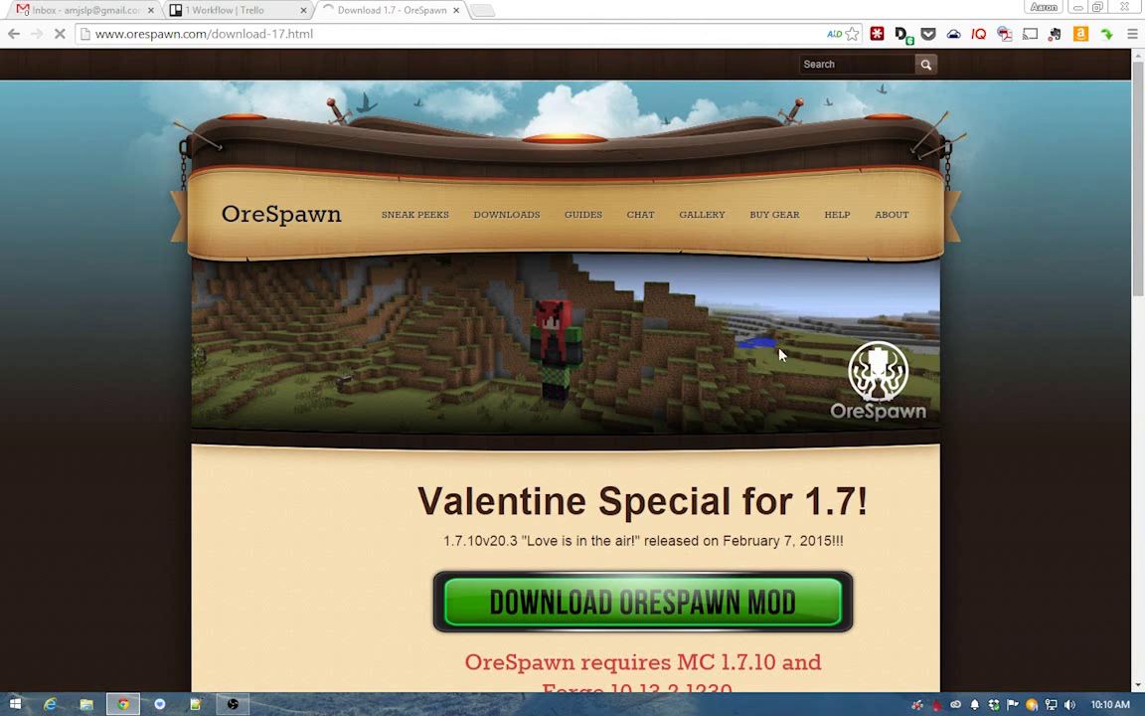
# - Skim the OreSpawn page and close the developer tools panel
pyautogui.scroll(-10, 782, 355)
pyautogui.scroll(5, 693, 422)
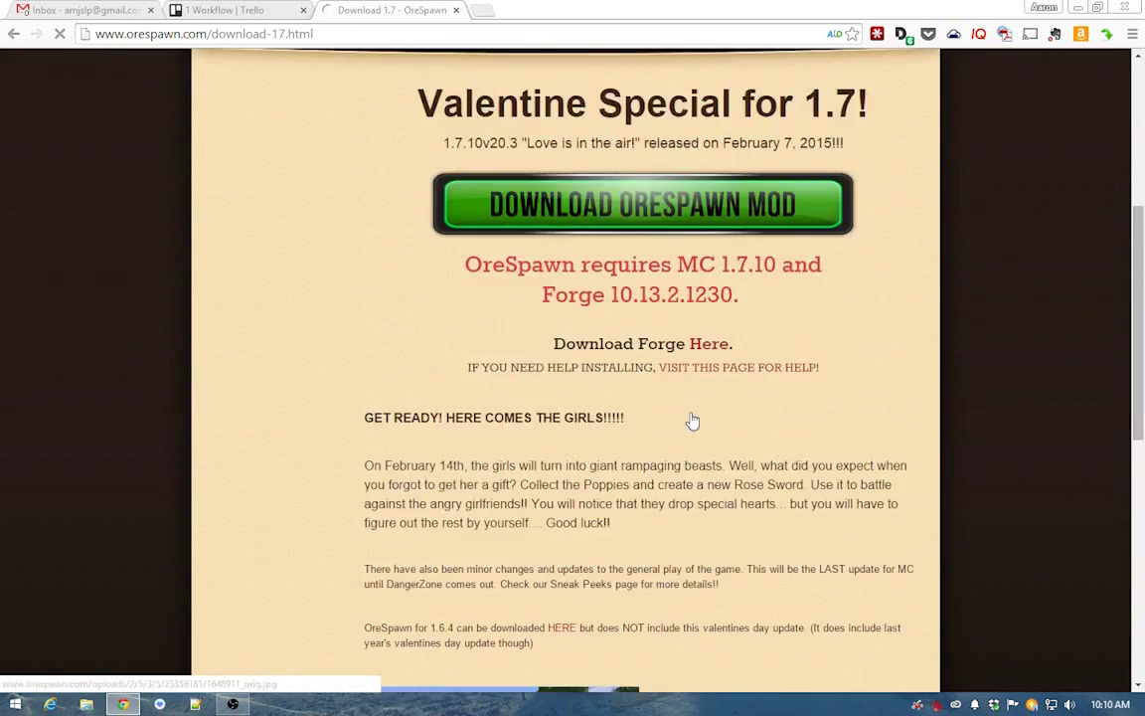
pyautogui.scroll(4, 693, 421)
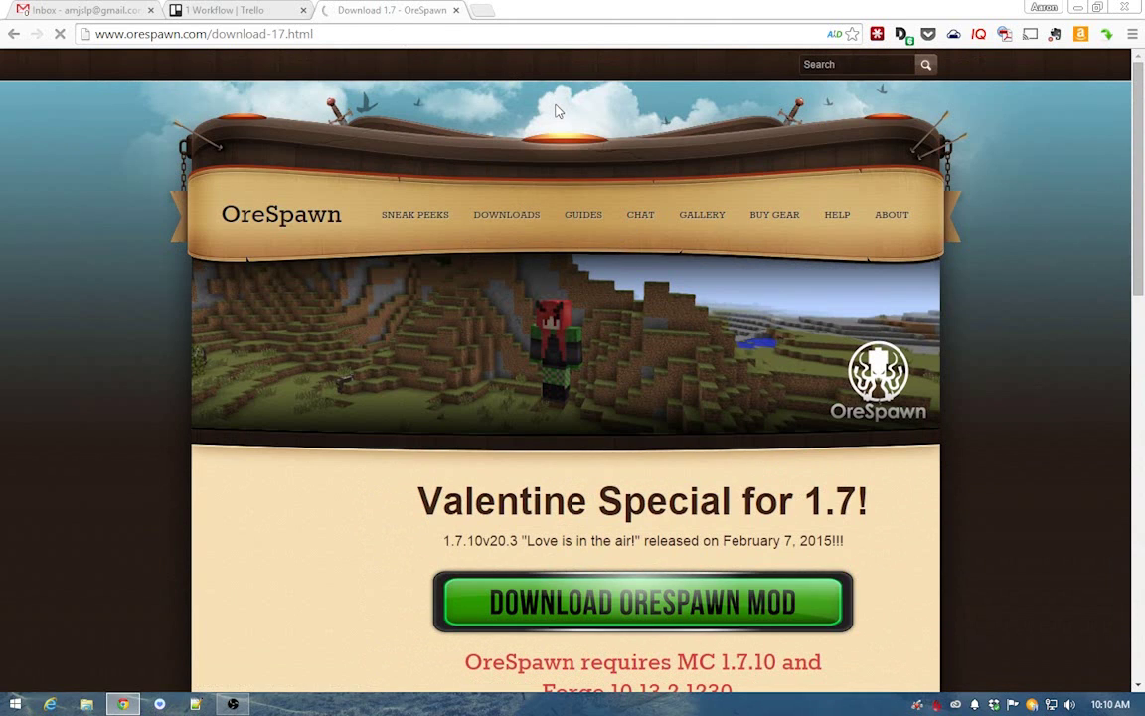
pyautogui.press('F12')
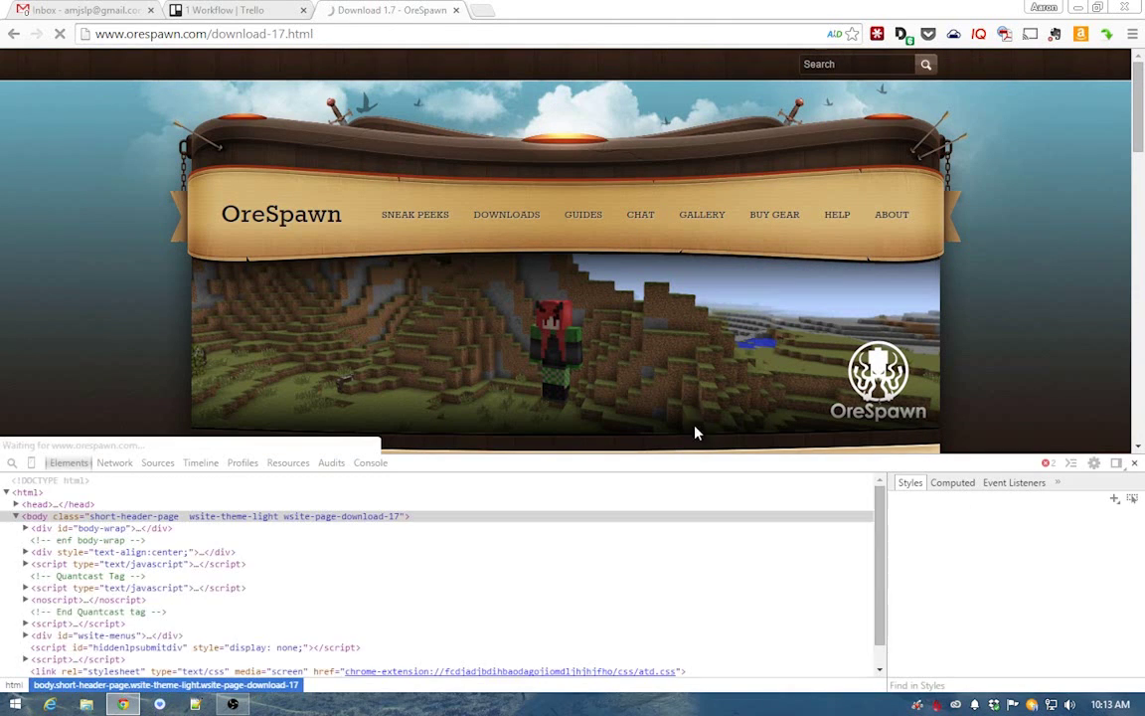
pyautogui.click(1133, 463)
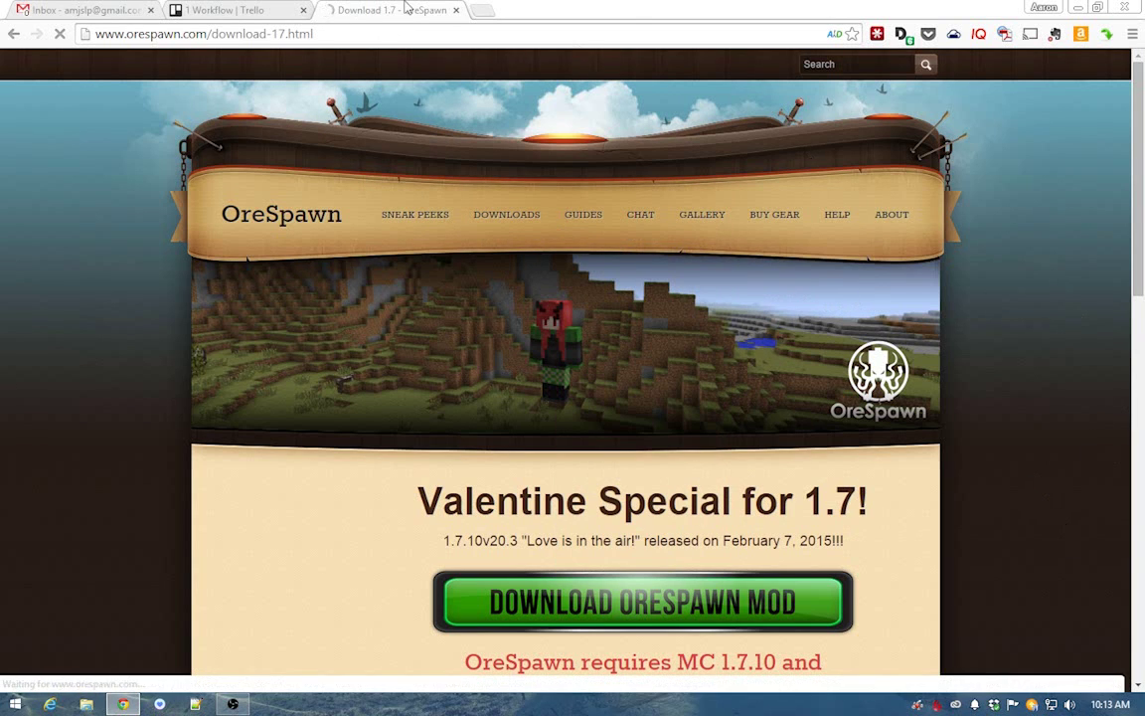
# - Review the 1.7.10v20.3 requirements and follow the Download OreSpawn Mod link
pyautogui.scroll(-15, 723, 394)
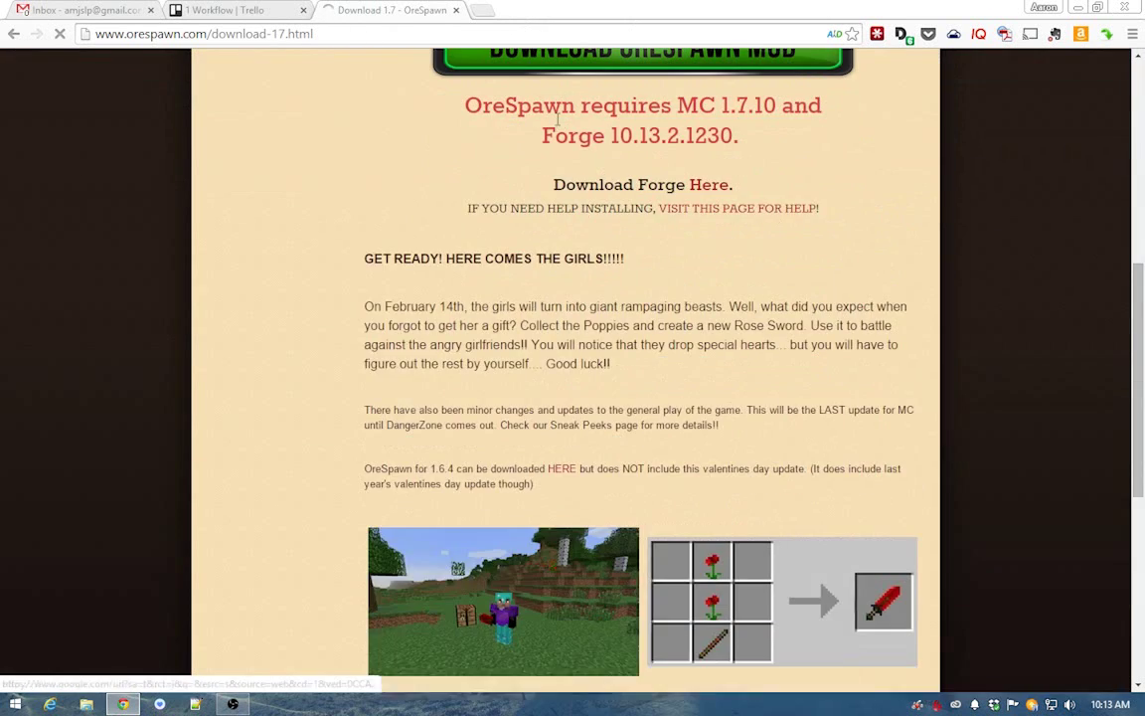
pyautogui.scroll(1, 785, 458)
pyautogui.scroll(-2, 703, 427)
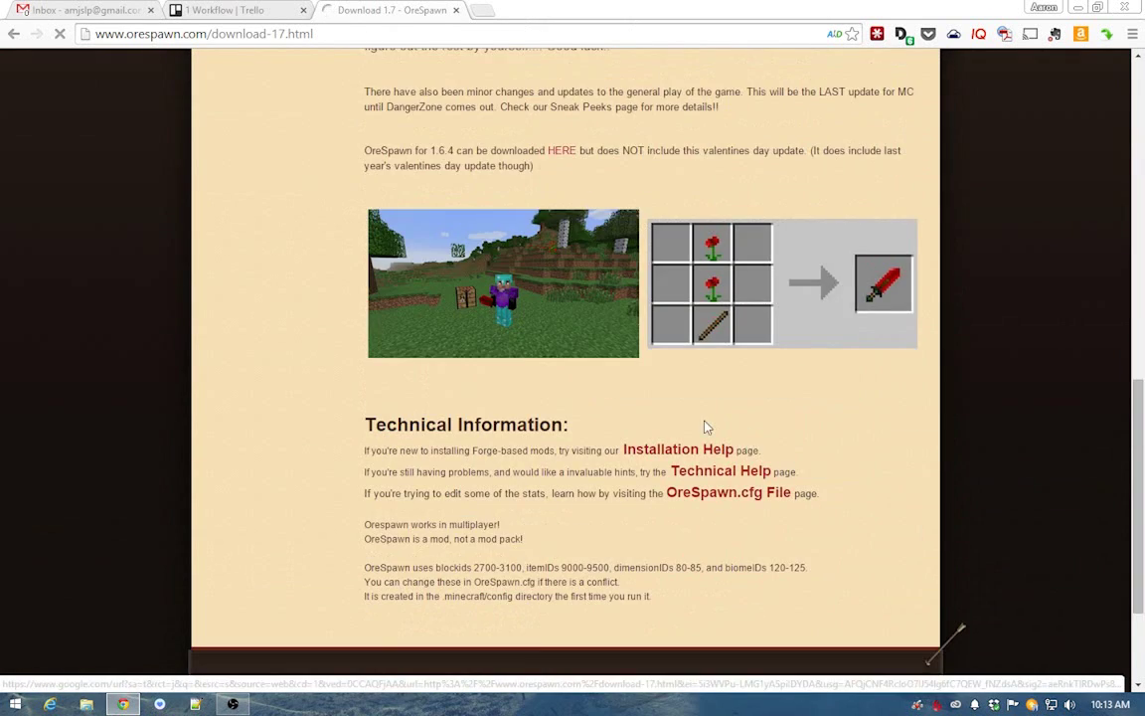
pyautogui.scroll(3, 657, 378)
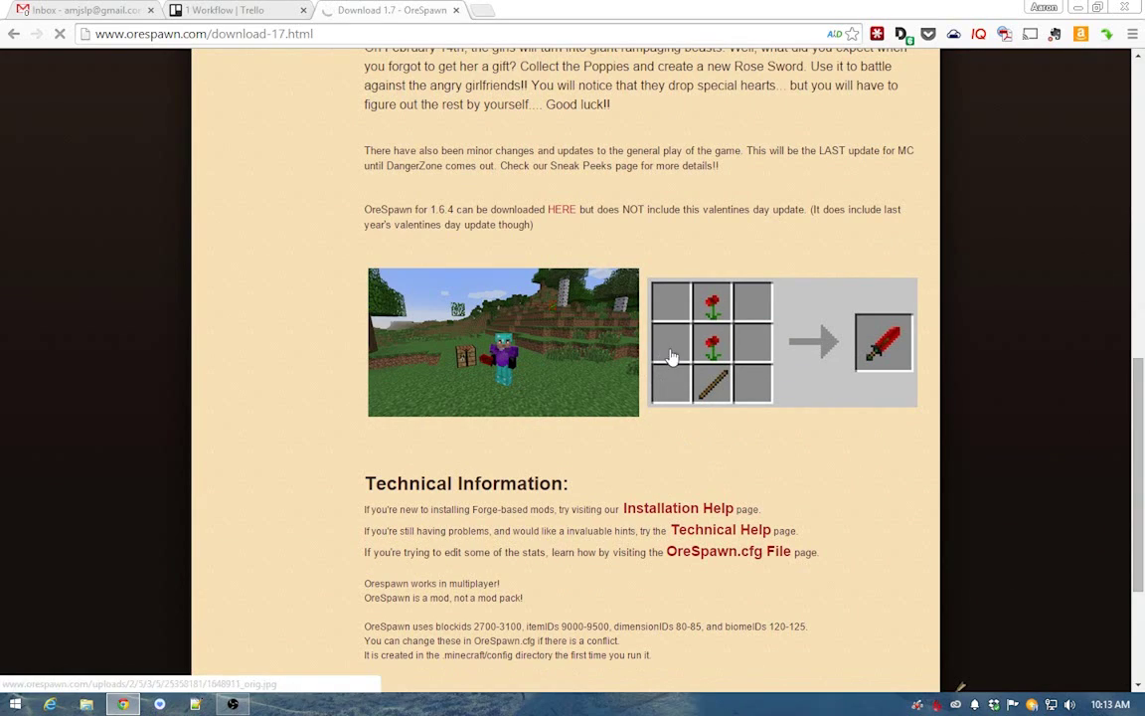
pyautogui.scroll(8, 623, 359)
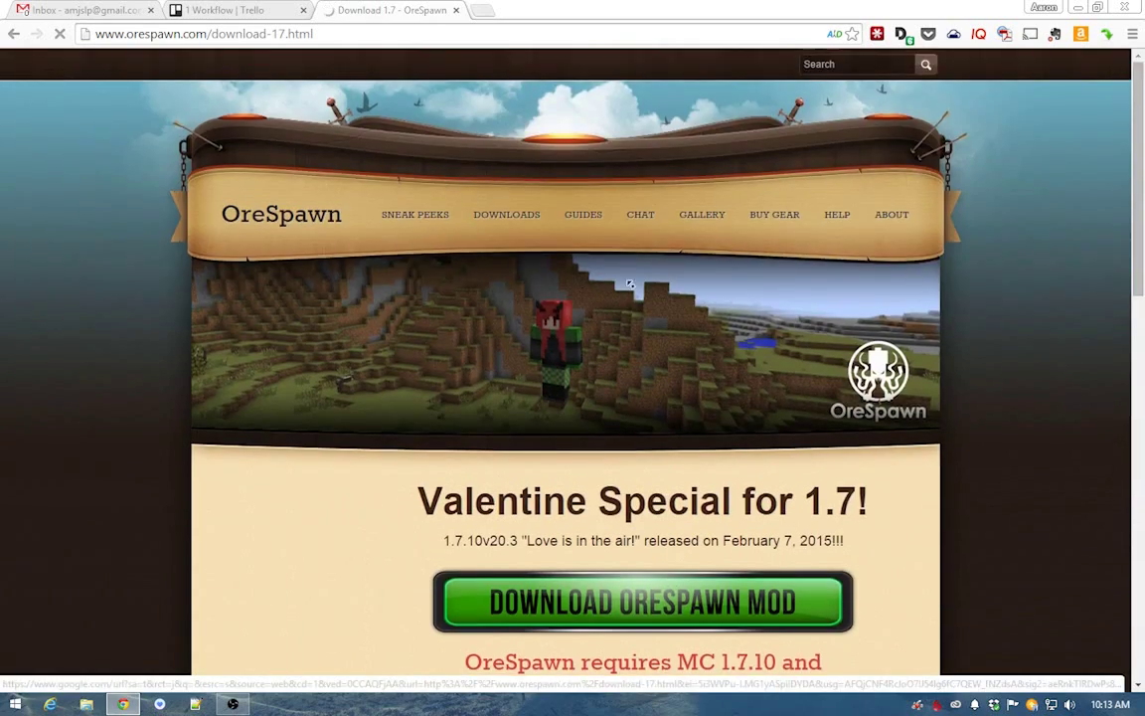
pyautogui.scroll(-5, 1052, 388)
pyautogui.scroll(-5, 1052, 388)
pyautogui.scroll(8, 981, 398)
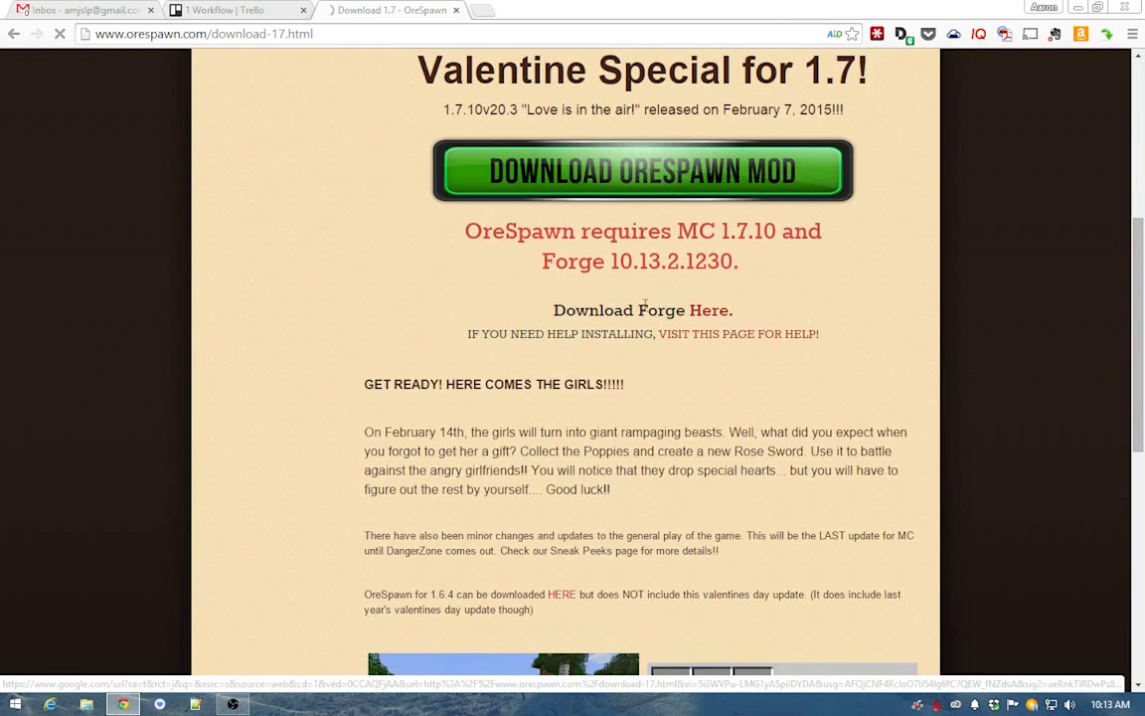
pyautogui.scroll(3, 641, 315)
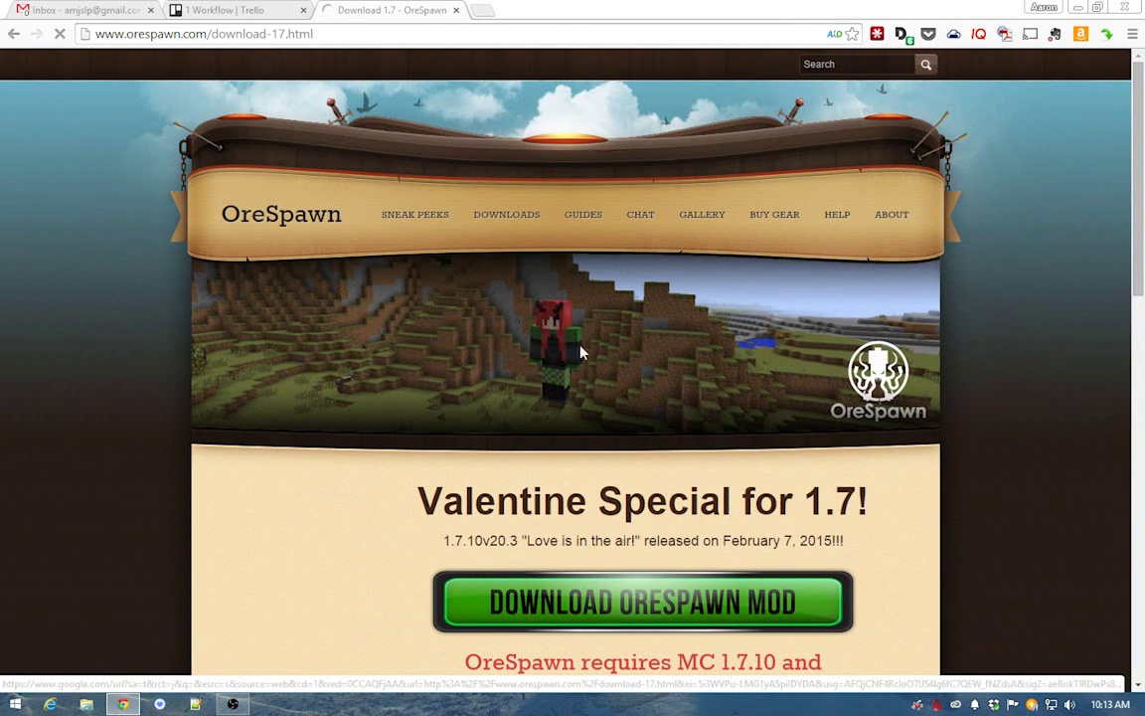
pyautogui.scroll(-2, 657, 557)
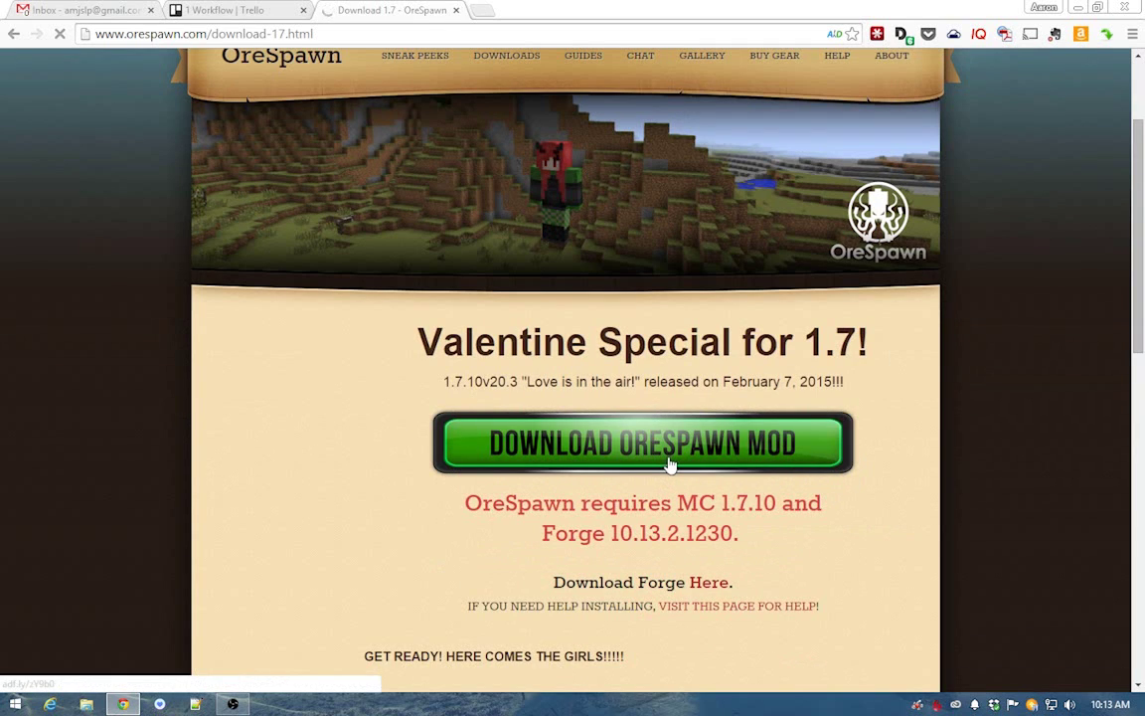
pyautogui.click(671, 464)
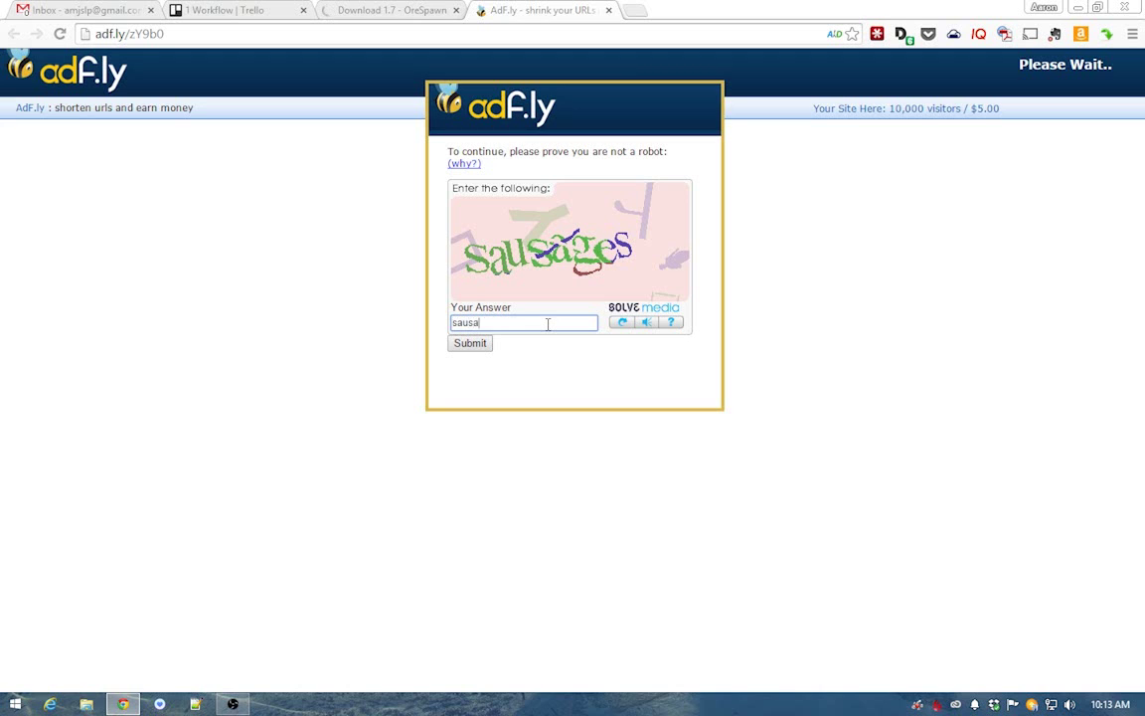
# - Pass the adf.ly captcha to download orespawn-1.7.10-20.3.zip, then close that tab and minimize Chrome
pyautogui.press('Return')
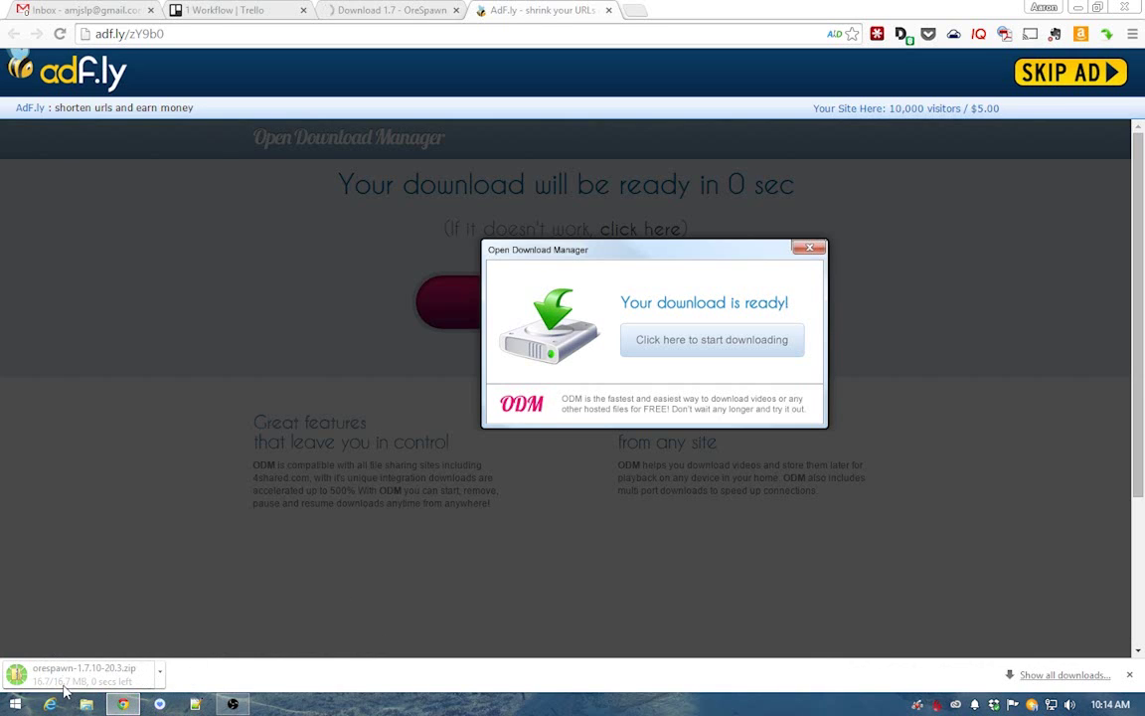
pyautogui.click(1130, 675)
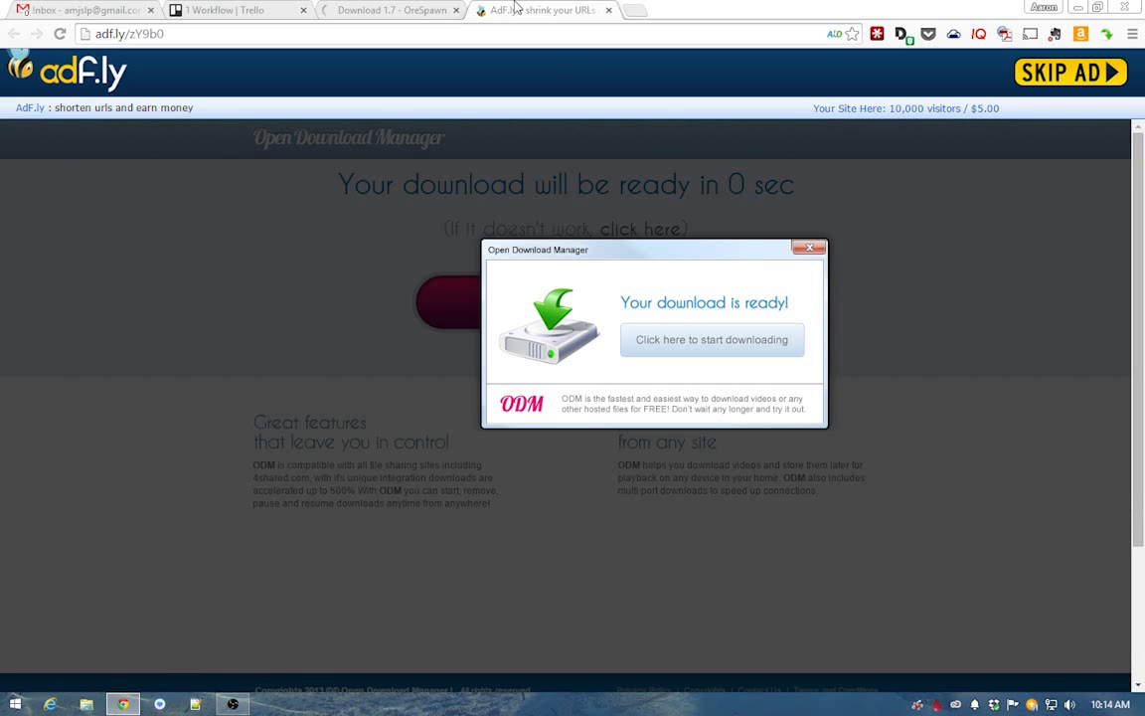
pyautogui.click(609, 10)
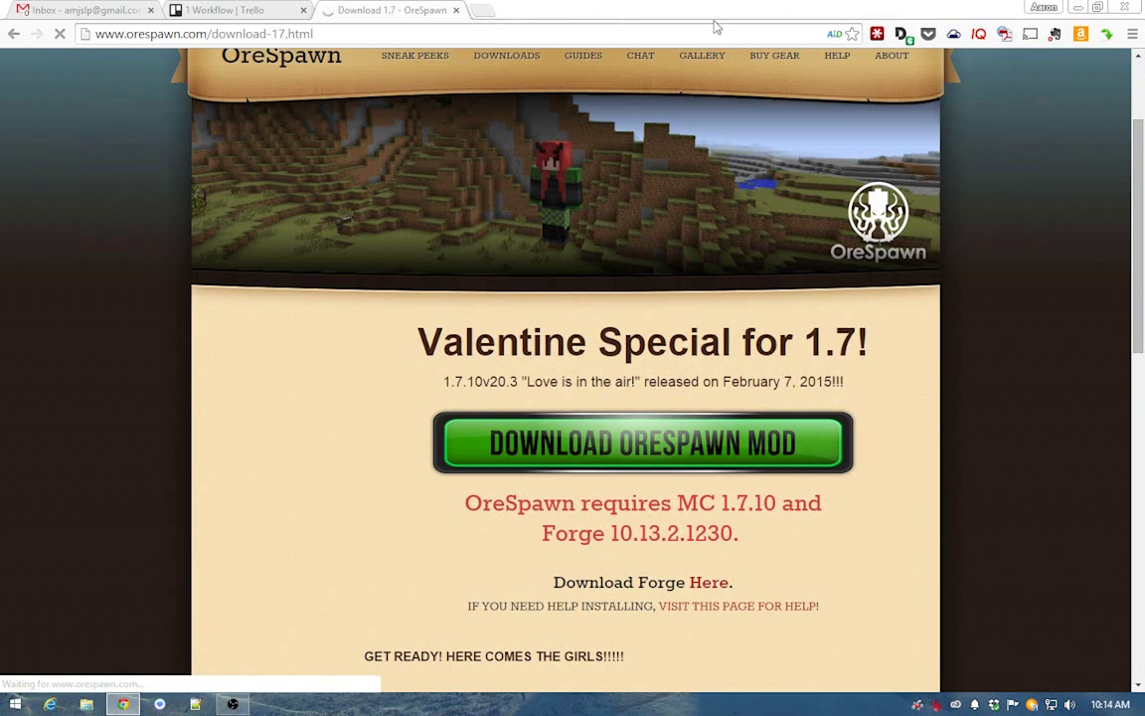
pyautogui.click(1078, 7)
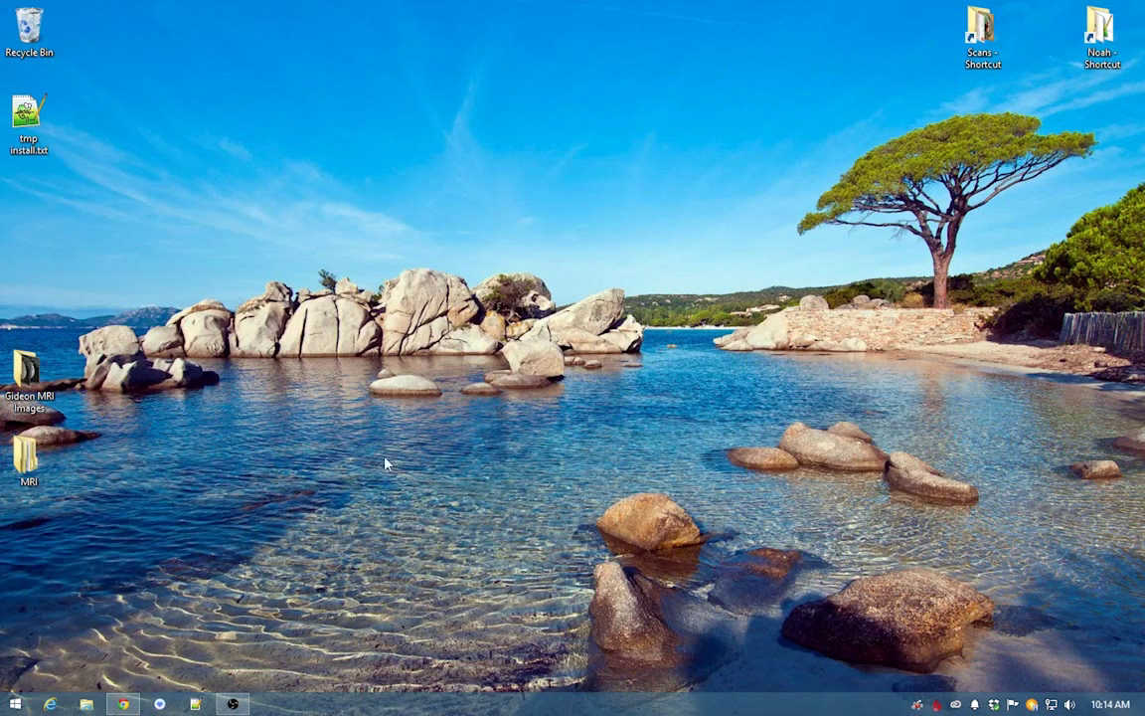
# - Open the Downloads folder through the Run prompt, then close that window
pyautogui.moveTo(221, 179); pyautogui.dragTo(746, 507)
pyautogui.press('super+r')
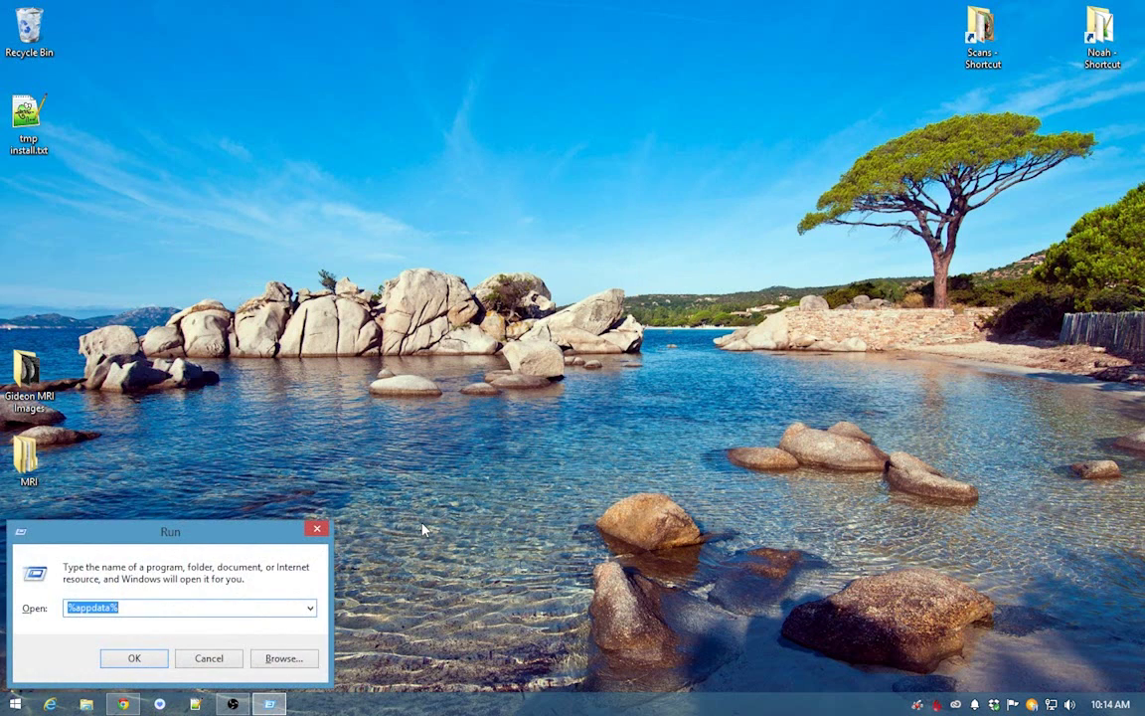
pyautogui.write('dow')
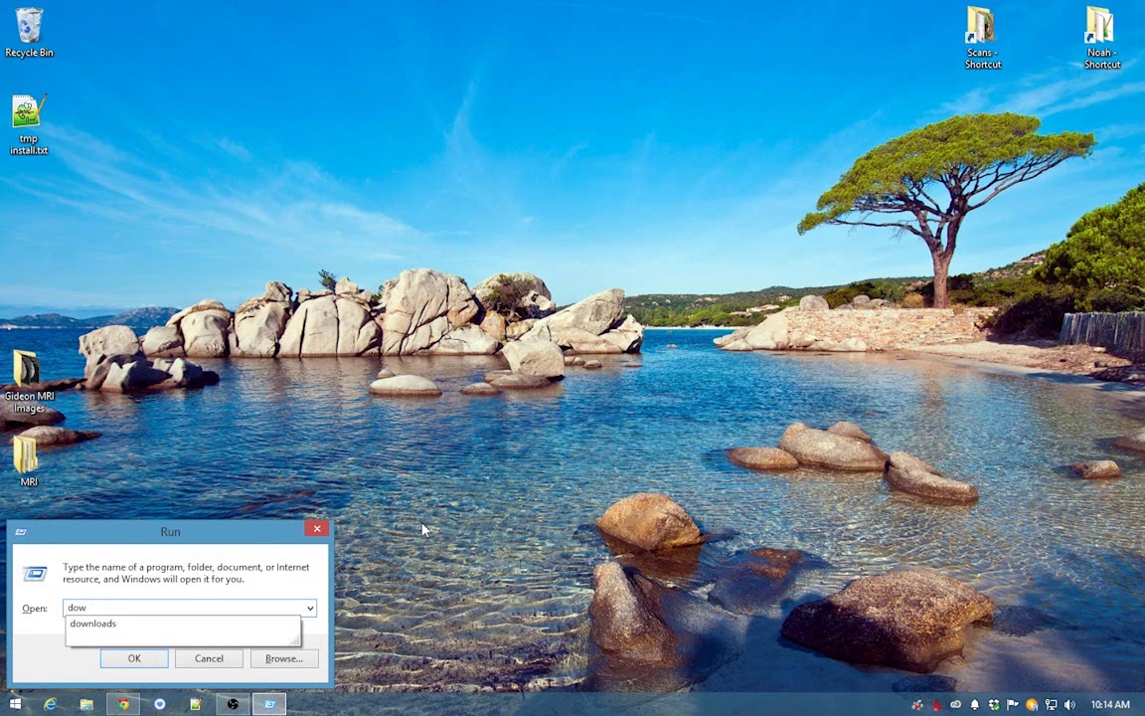
pyautogui.press('Down')
pyautogui.press('Return')
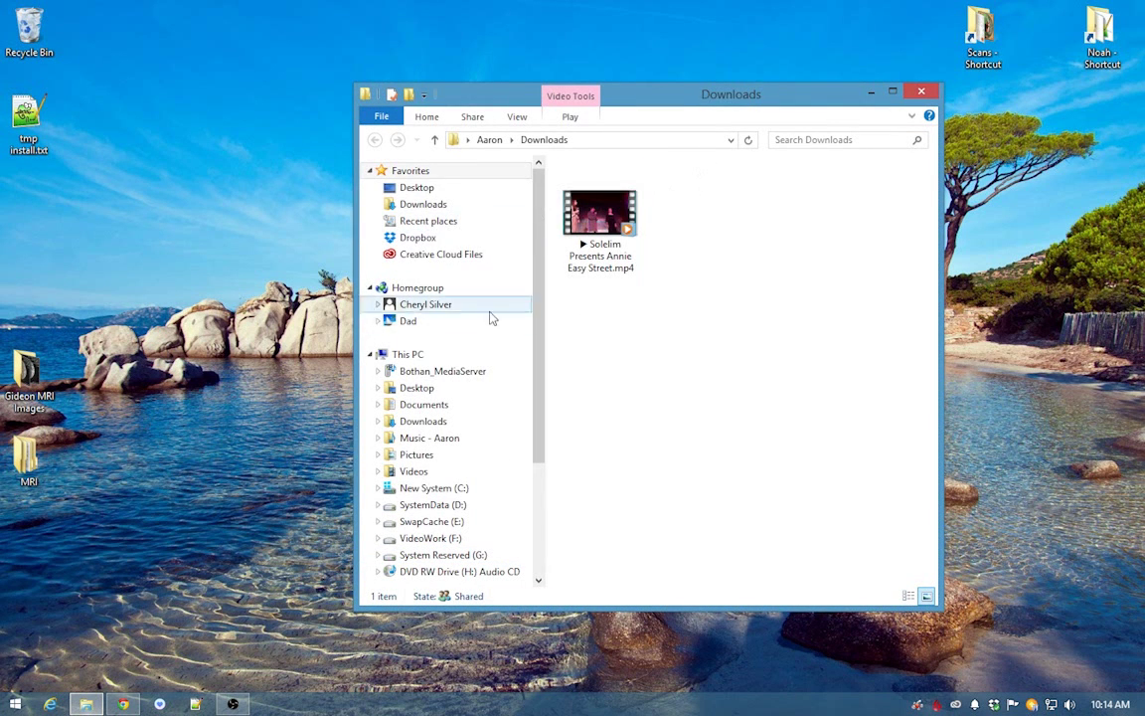
pyautogui.click(474, 426)
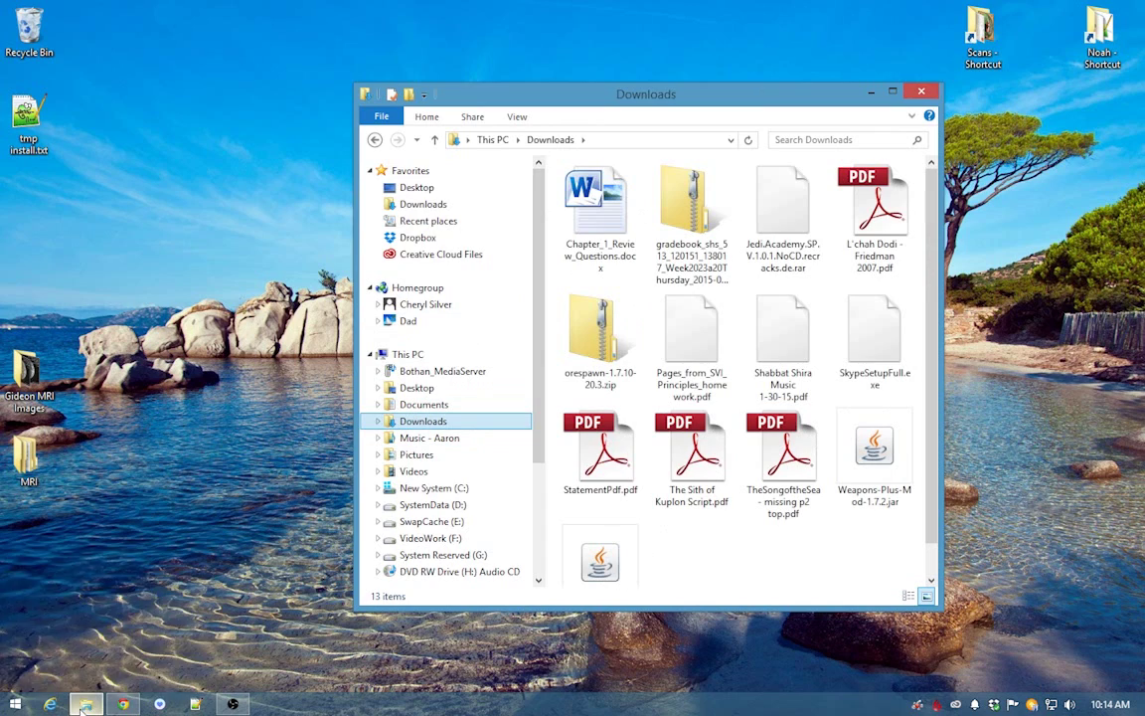
pyautogui.click(922, 93)
# - Move orespawn-1.7.10-20.3.zip from Downloads onto the desktop and close the folder window
pyautogui.click(87, 704)
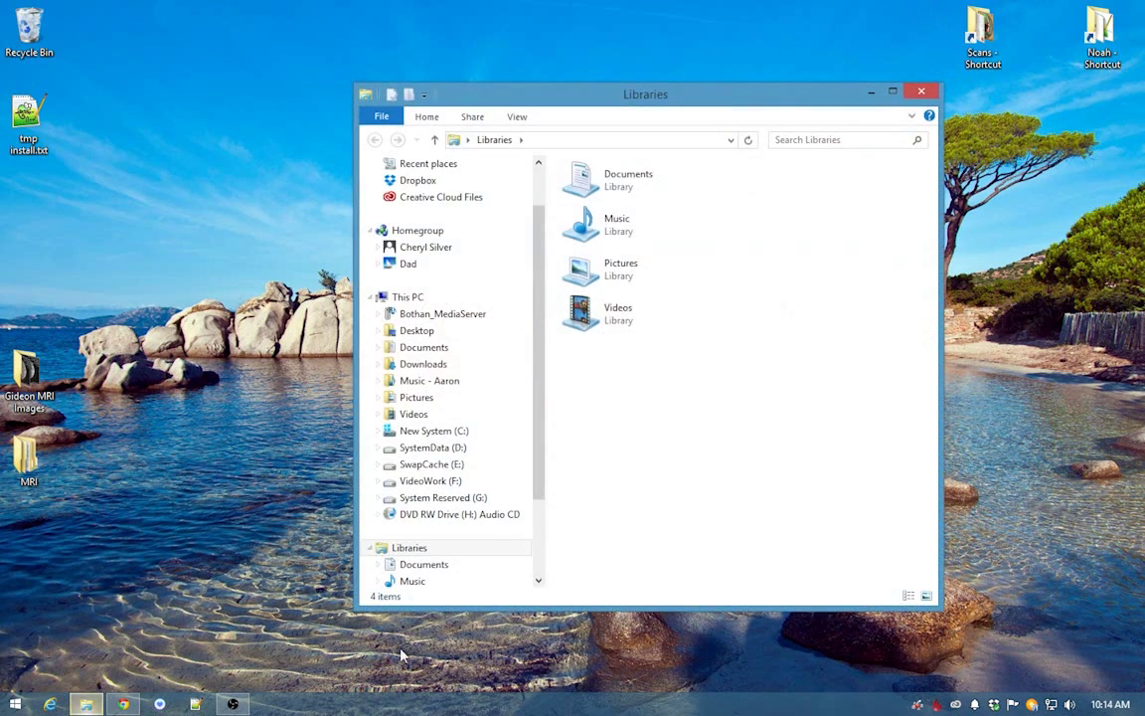
pyautogui.click(467, 365)
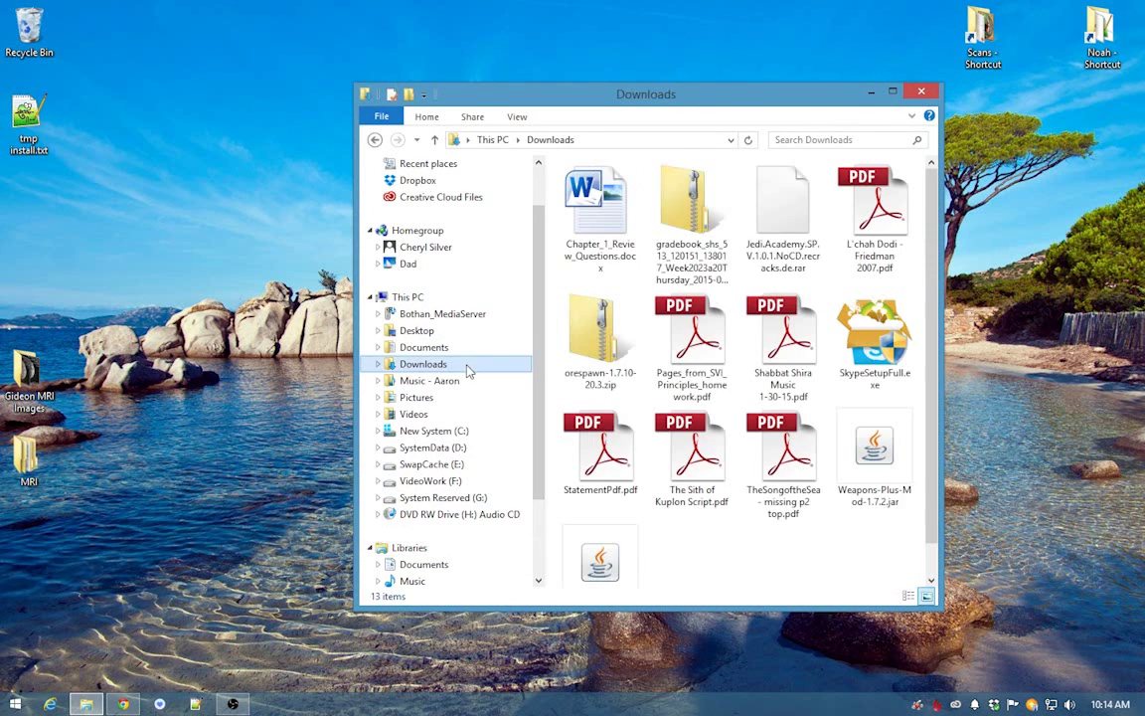
pyautogui.click(620, 311)
pyautogui.moveTo(619, 311); pyautogui.dragTo(64, 231)
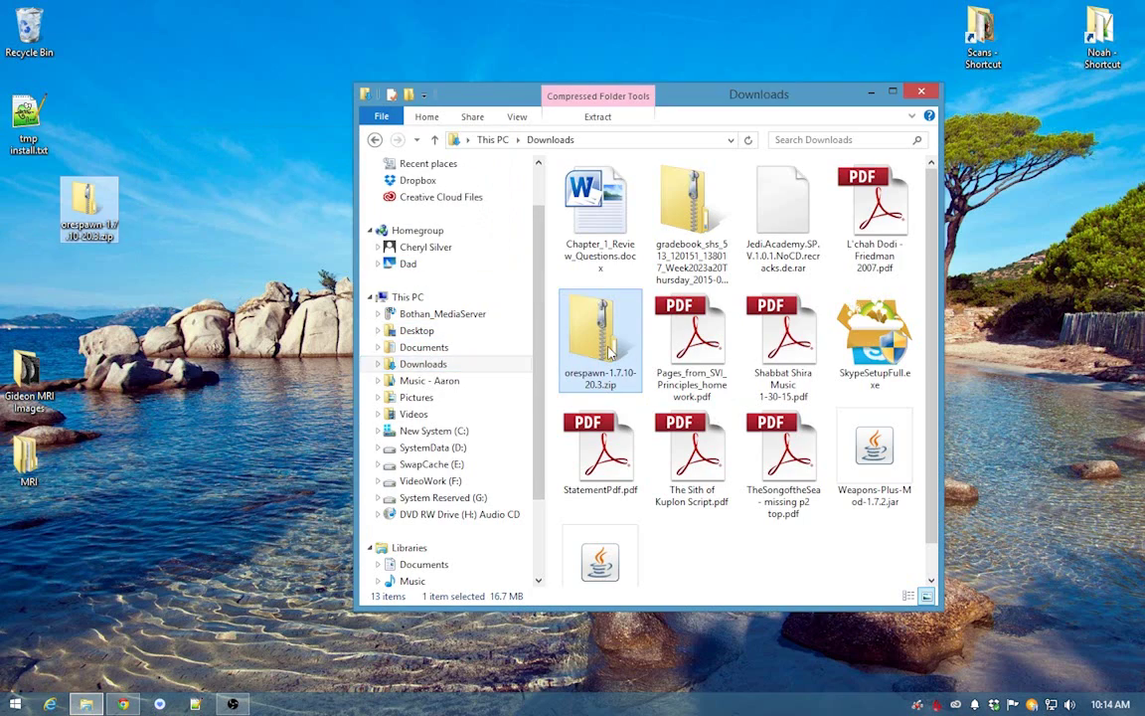
pyautogui.press('Delete')
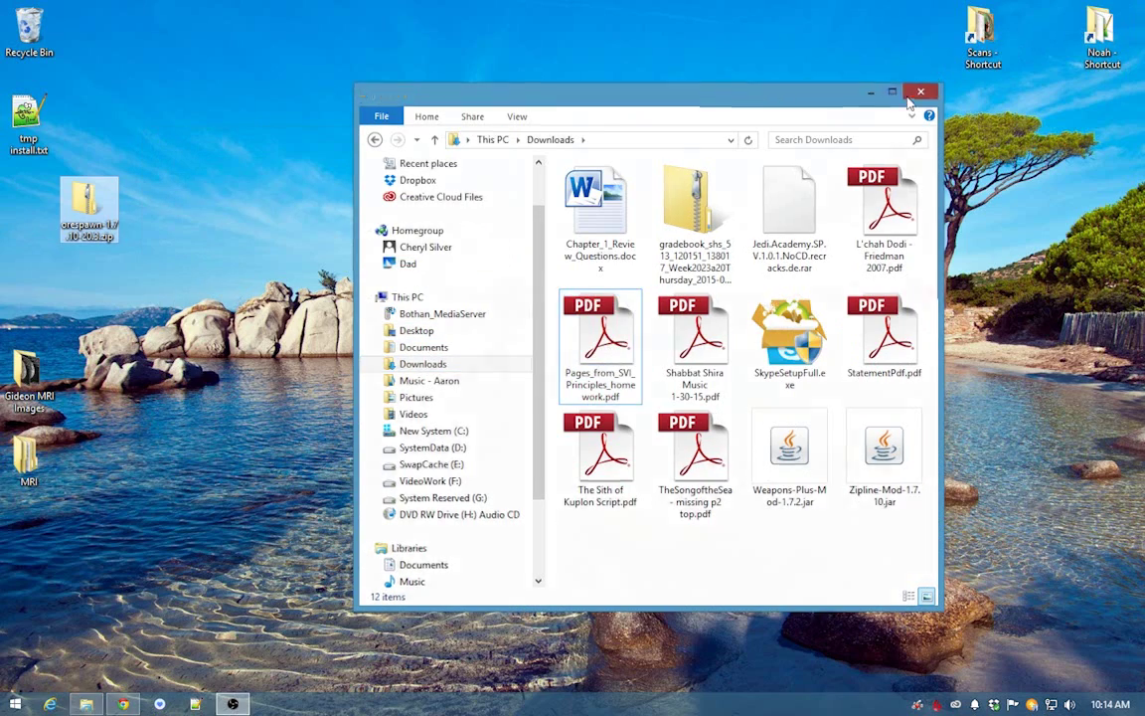
pyautogui.hotkey('alt', 'F4')
pyautogui.moveTo(71, 205); pyautogui.dragTo(291, 242)
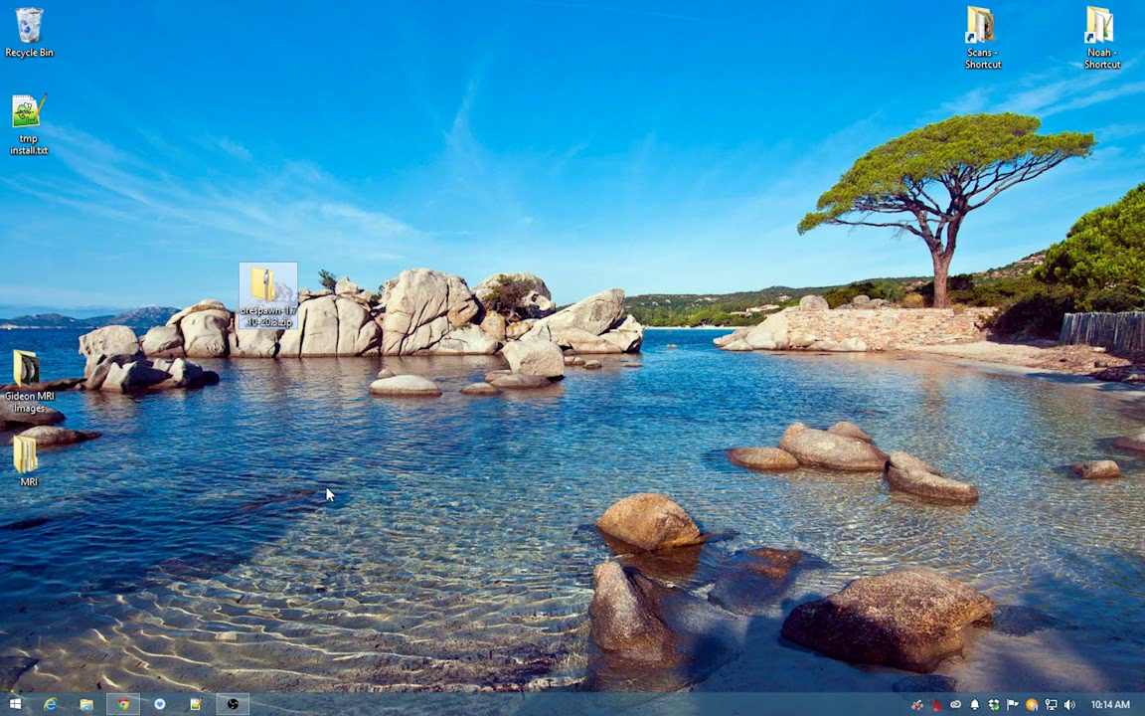
pyautogui.press('super+r')
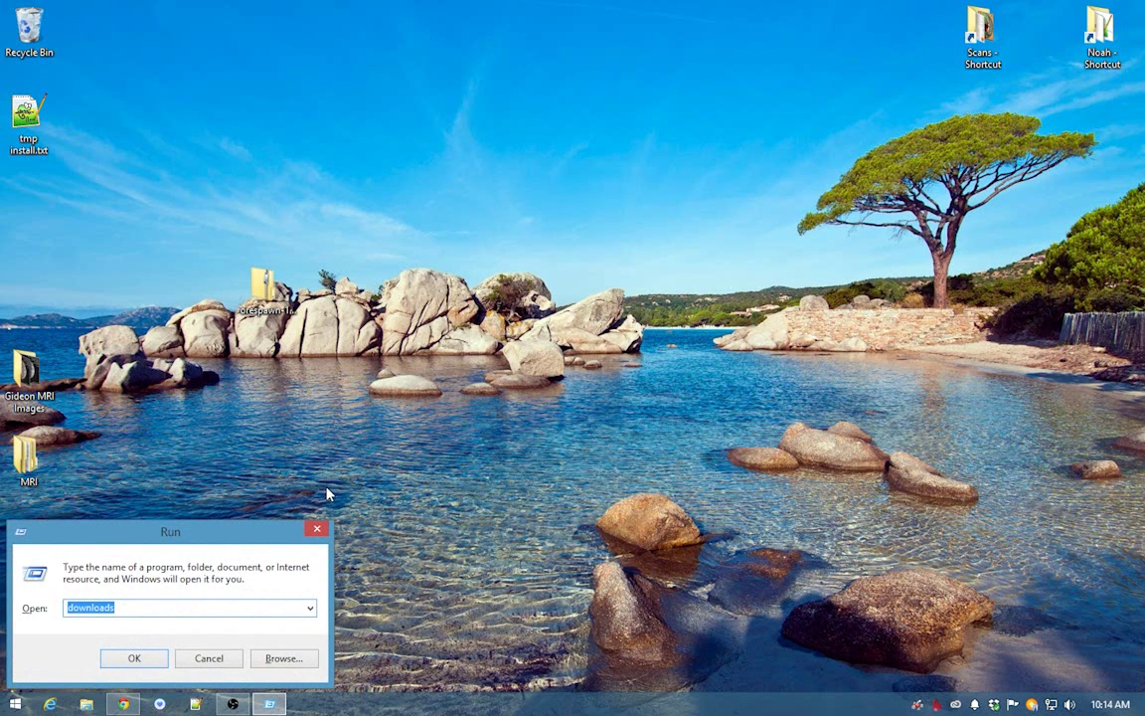
# - Open %appdata%\.minecraft\mods and drag orespawn-1.7.10-20.3.zip from the desktop into it
pyautogui.write('%appdata')
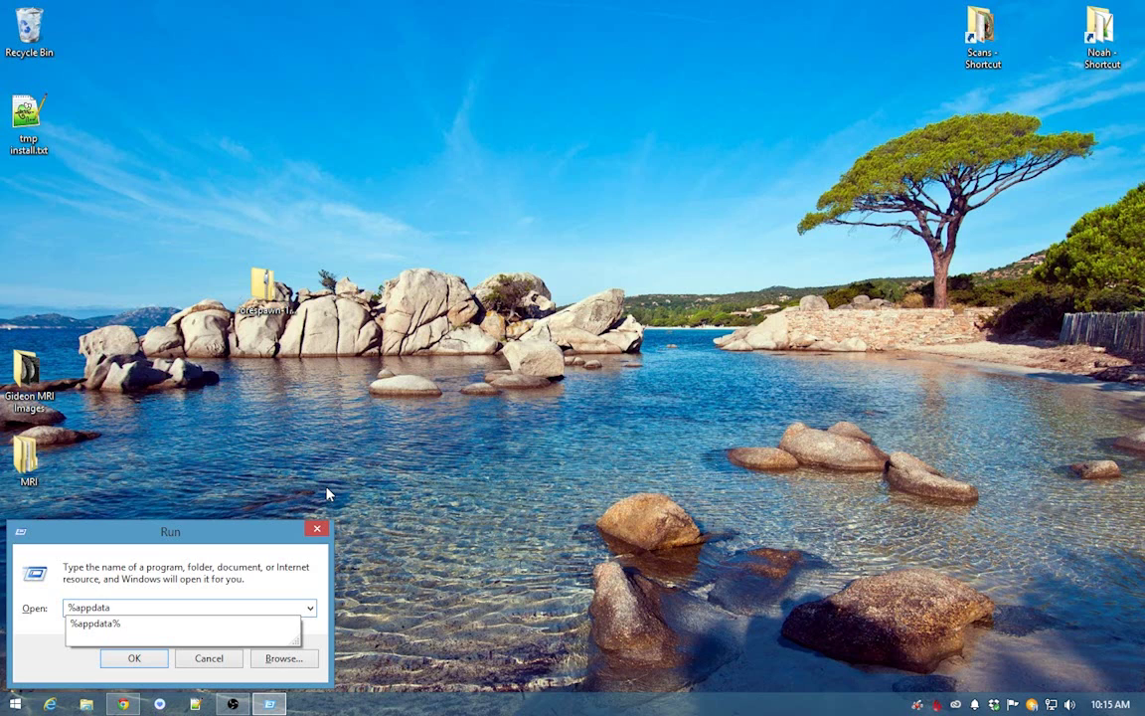
pyautogui.write('%')
pyautogui.press('Return')
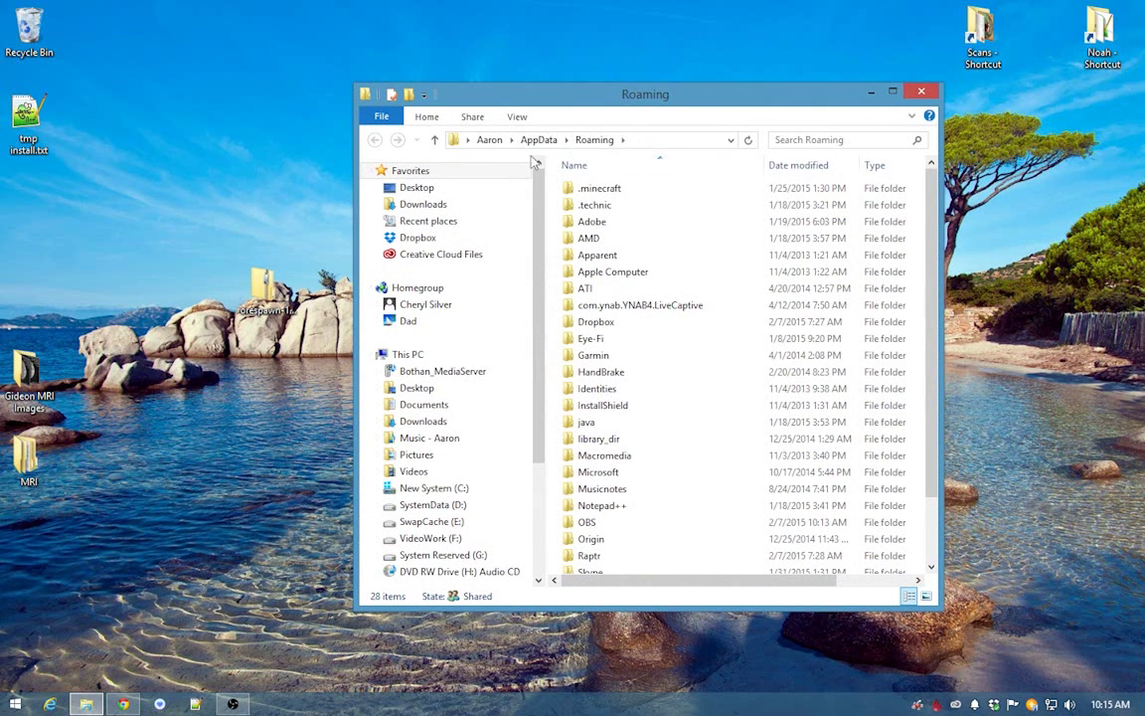
pyautogui.click(642, 192)
pyautogui.doubleClick(642, 193)
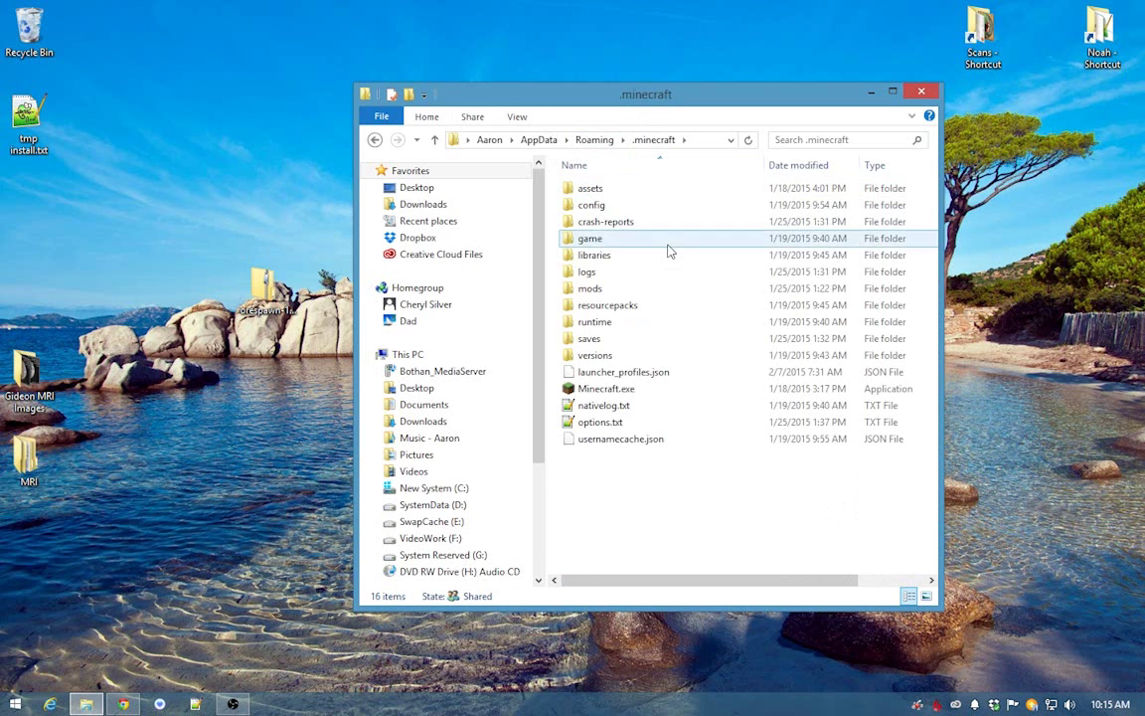
pyautogui.doubleClick(680, 290)
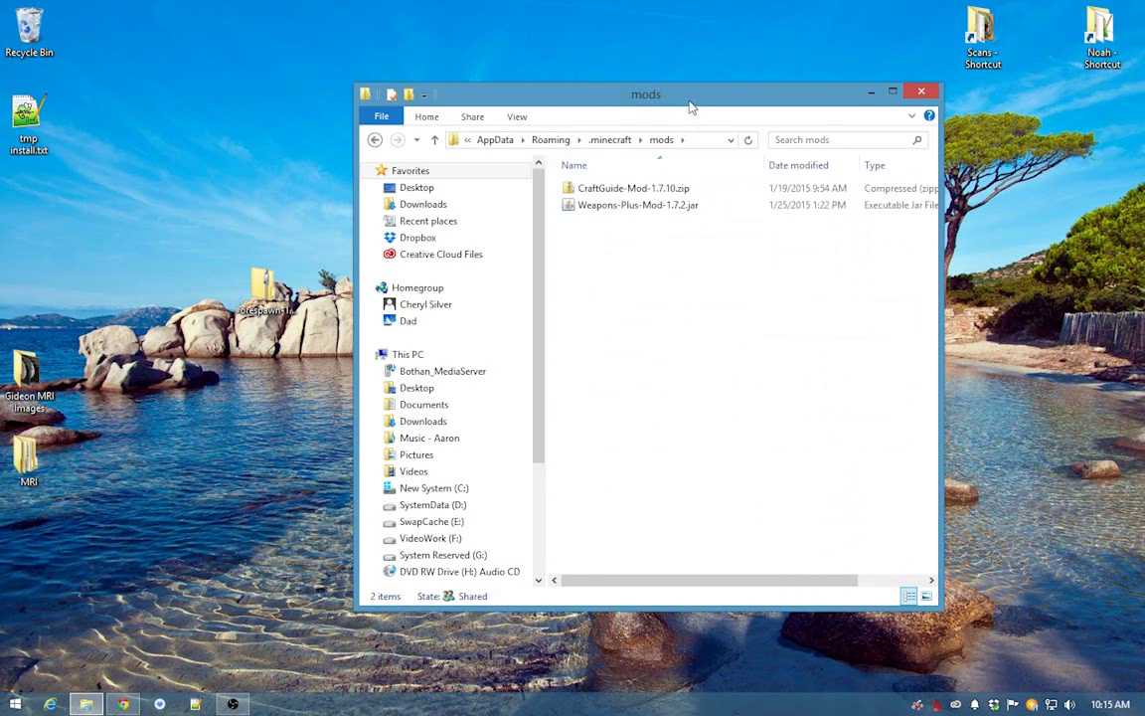
pyautogui.moveTo(616, 95); pyautogui.dragTo(685, 80)
pyautogui.moveTo(267, 286); pyautogui.dragTo(727, 251)
pyautogui.click(672, 192)
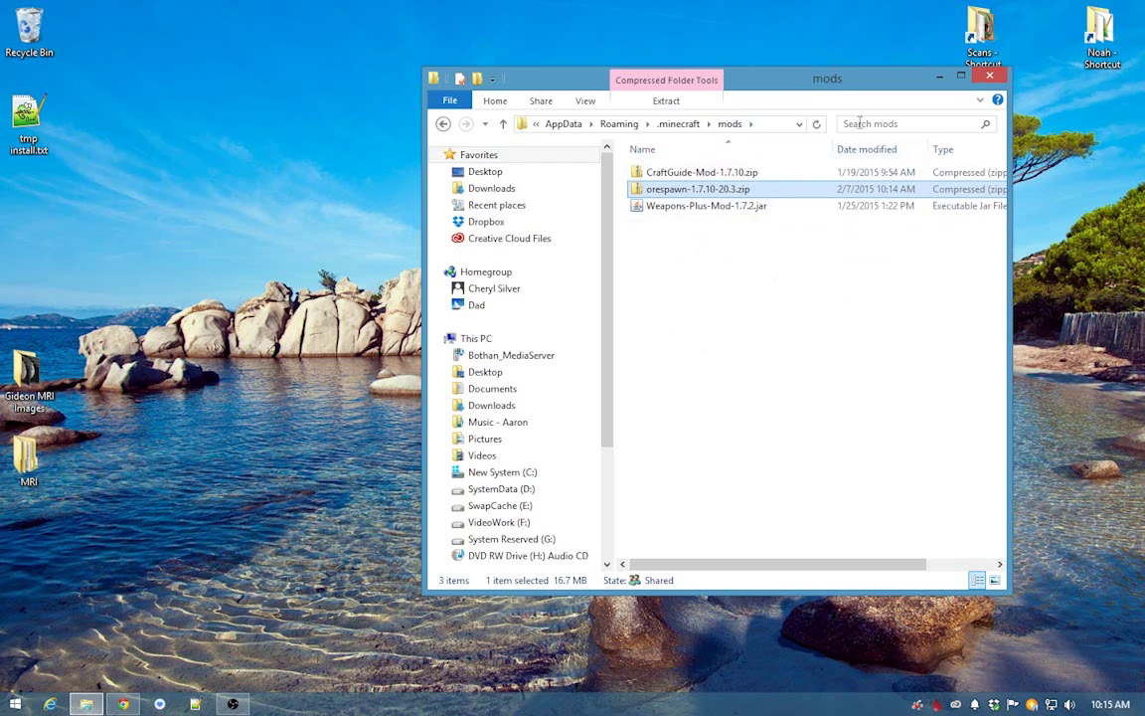
# - Move the Weapons-Plus and CraftGuide mods out and back into mods, then close the folder
pyautogui.moveTo(684, 172); pyautogui.dragTo(741, 215)
pyautogui.click(696, 189)
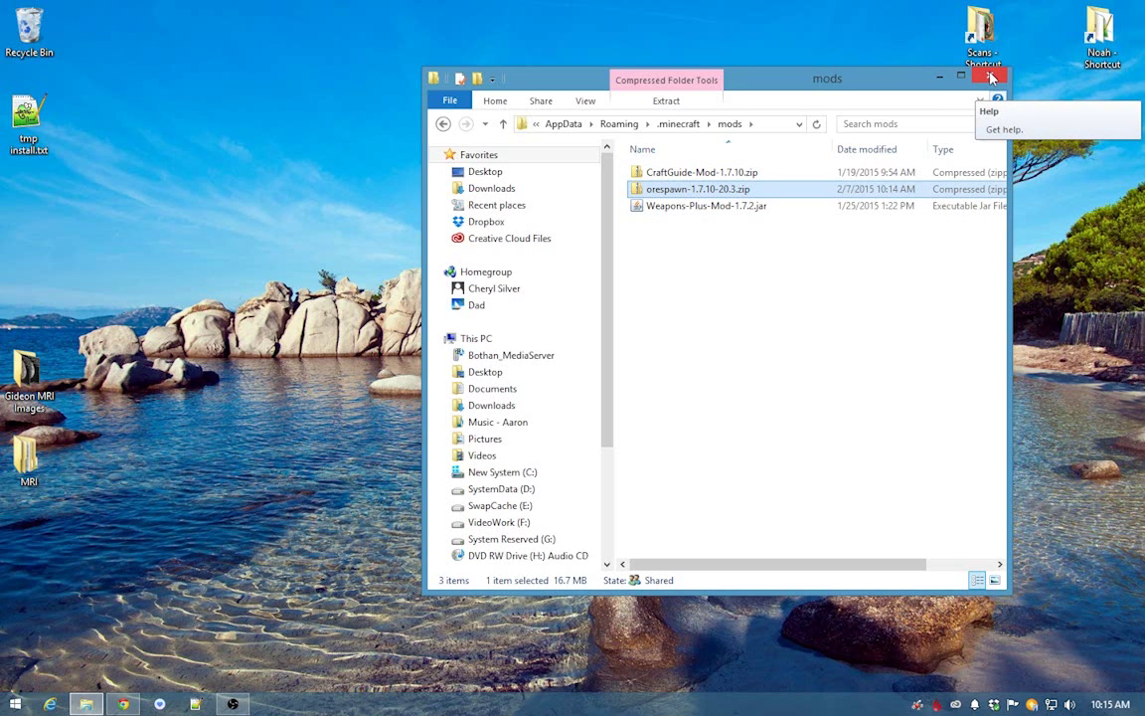
pyautogui.moveTo(656, 189); pyautogui.dragTo(729, 337)
pyautogui.moveTo(706, 206); pyautogui.dragTo(268, 298)
pyautogui.moveTo(686, 174); pyautogui.dragTo(358, 218)
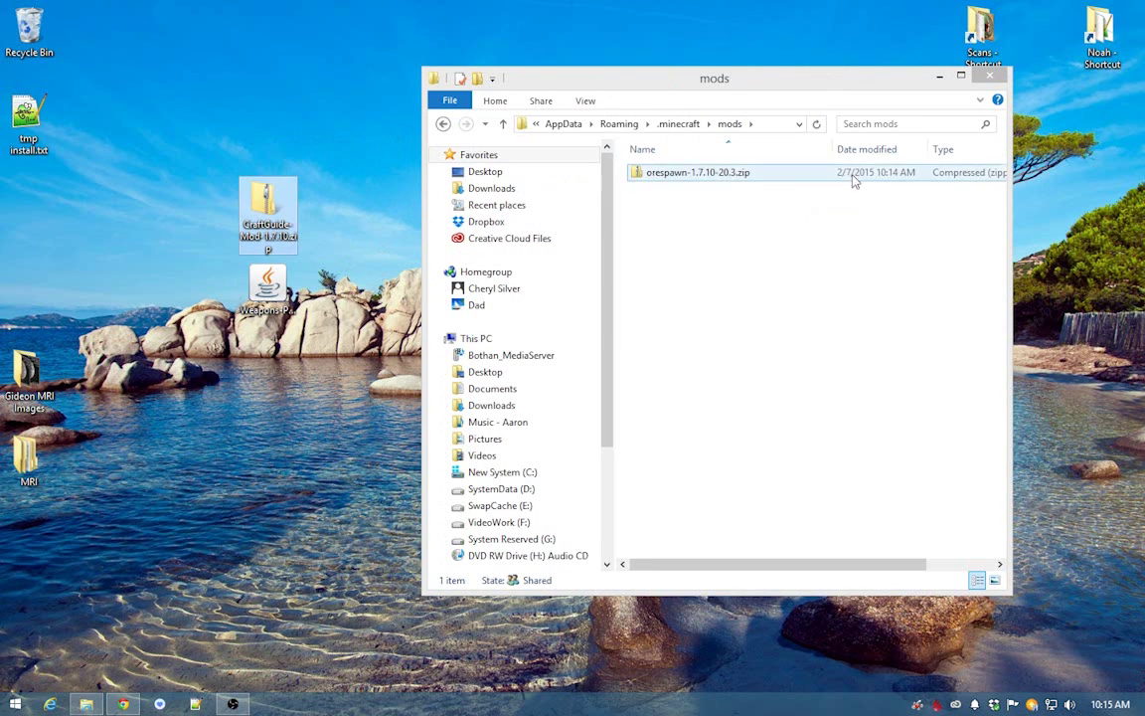
pyautogui.moveTo(266, 189); pyautogui.dragTo(781, 220)
pyautogui.moveTo(264, 287); pyautogui.dragTo(795, 227)
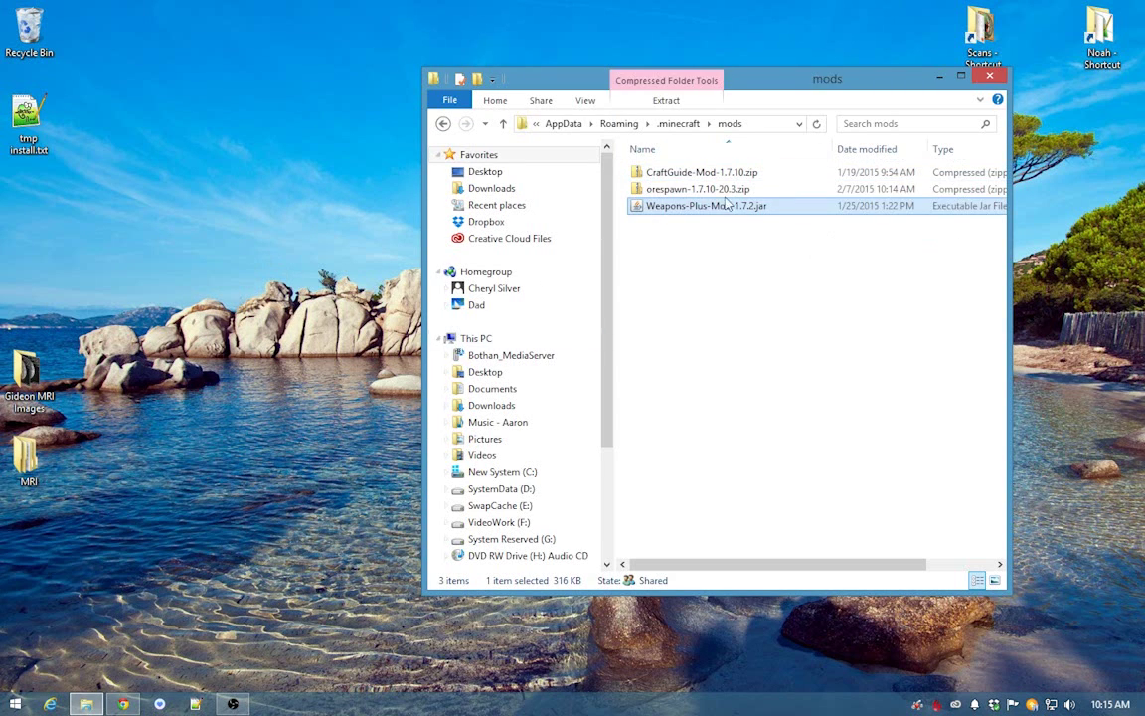
pyautogui.click(992, 77)
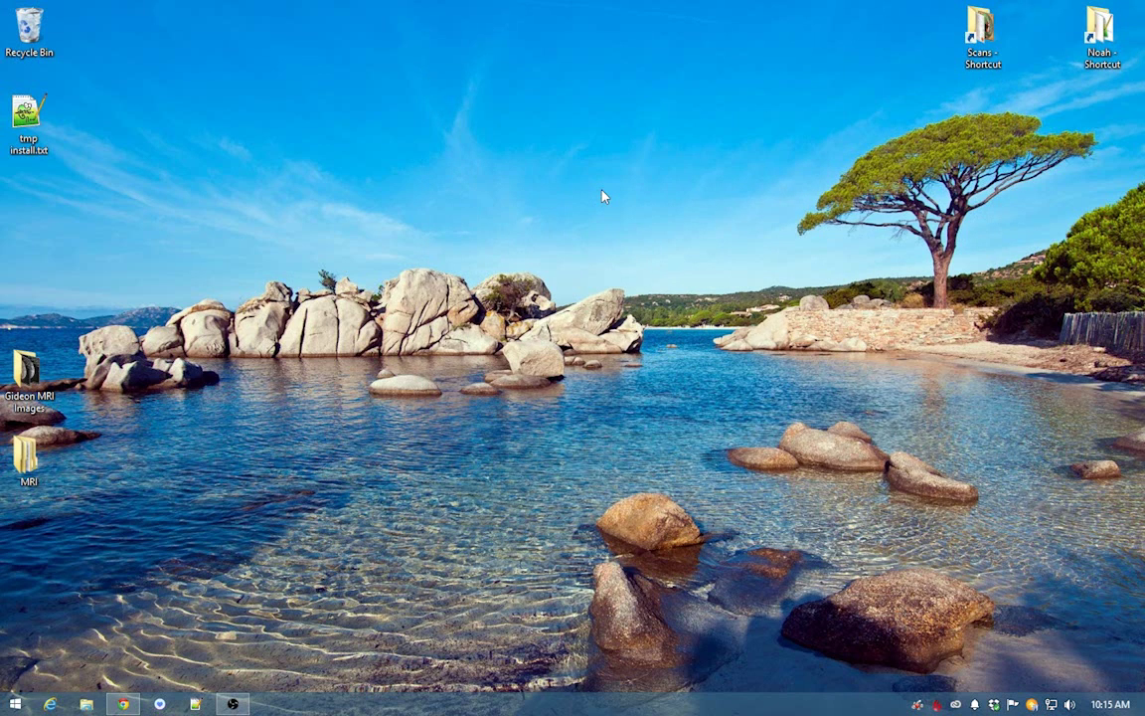
# - Launch Minecraft.exe from the Noah folder and close that folder
pyautogui.doubleClick(1083, 61)
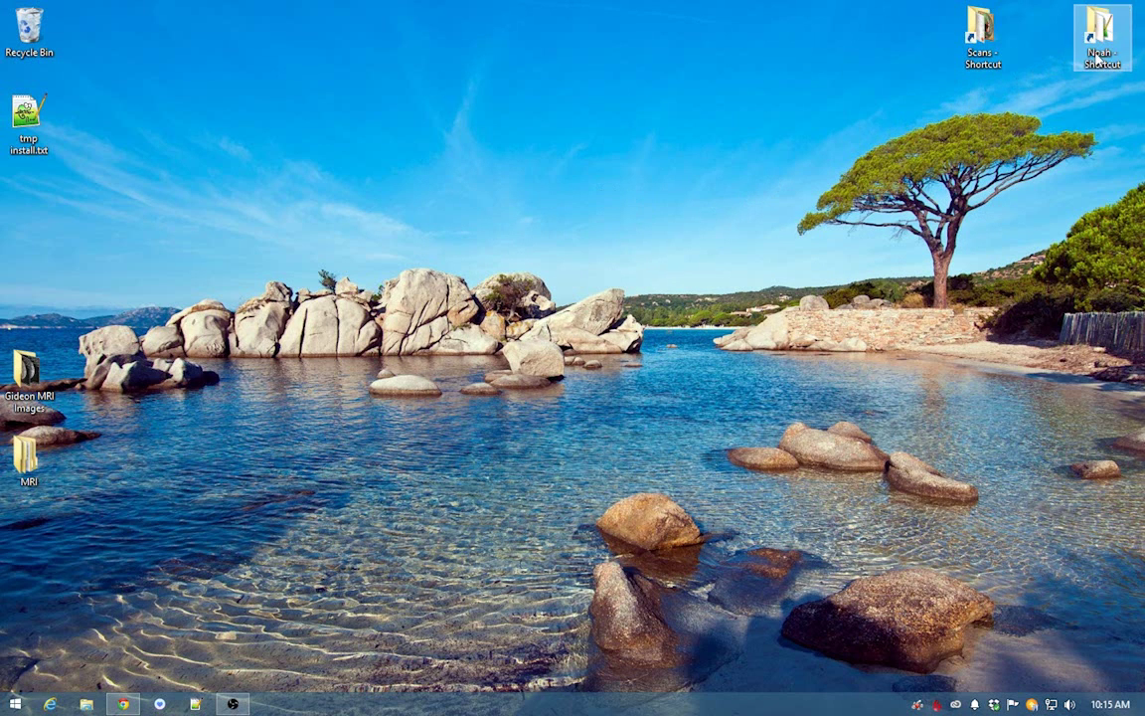
pyautogui.click(703, 295)
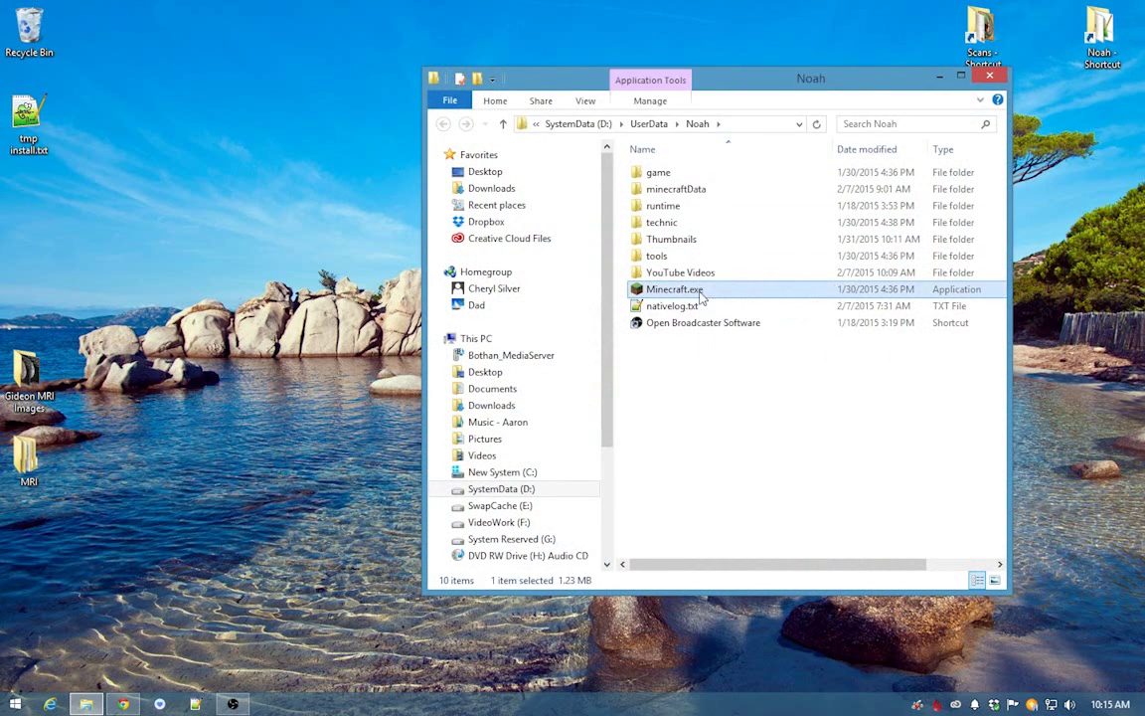
pyautogui.click(993, 75)
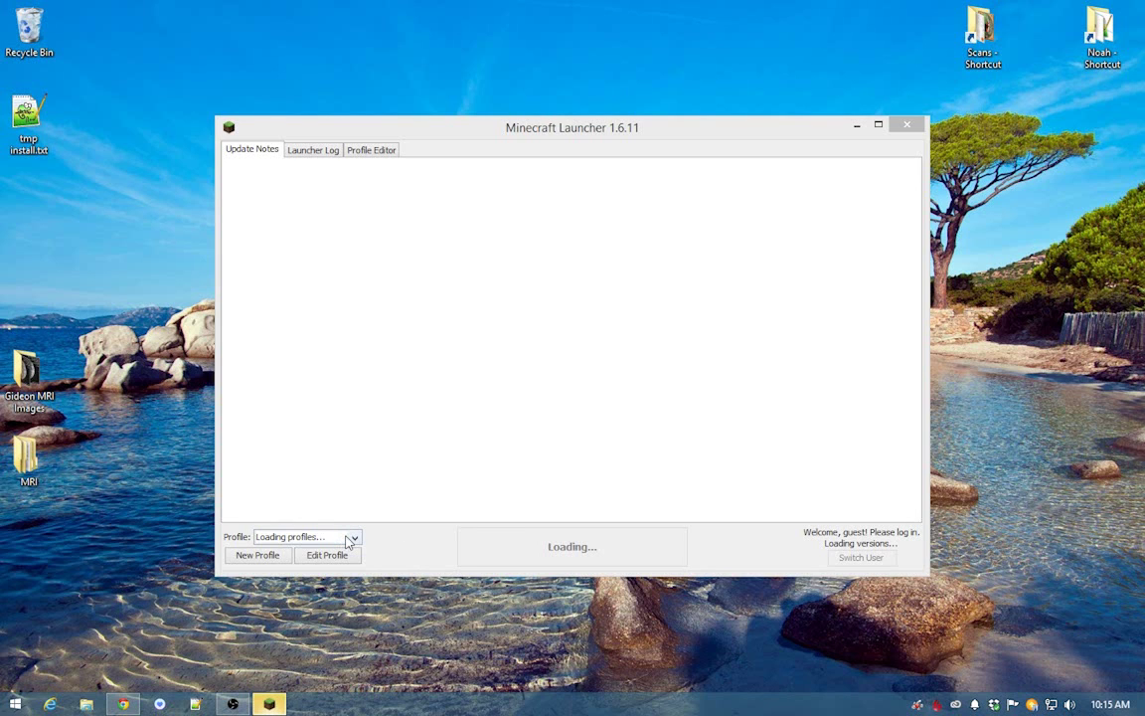
# - Switch the launcher's Profile dropdown to Forge
pyautogui.click(351, 538)
pyautogui.click(294, 549)
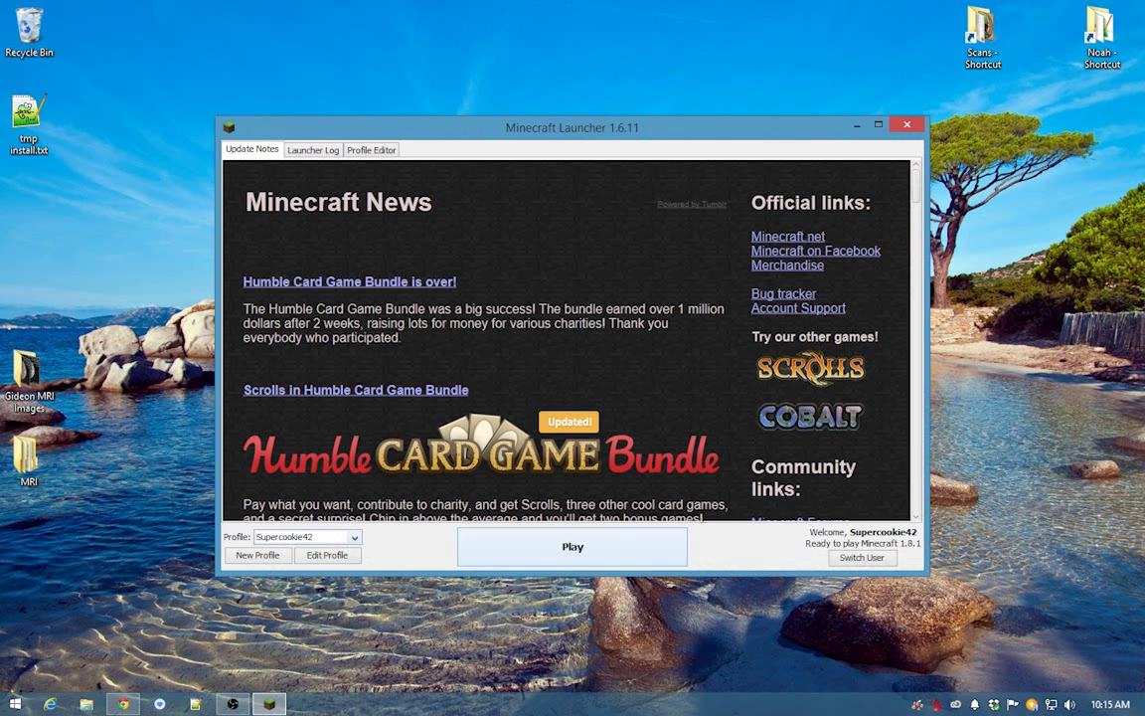
pyautogui.click(298, 538)
pyautogui.click(273, 550)
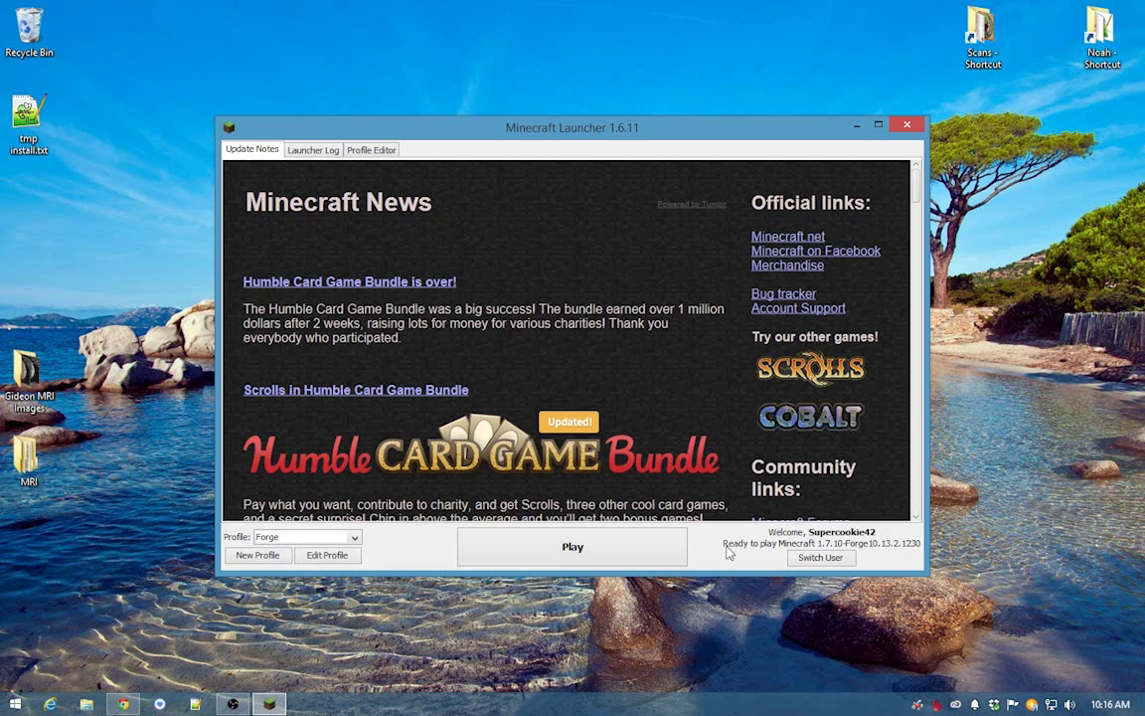
# - Play Minecraft 1.7.10-Forge10.13.2.1230 from the Forge profile until it crashes
pyautogui.click(562, 549)
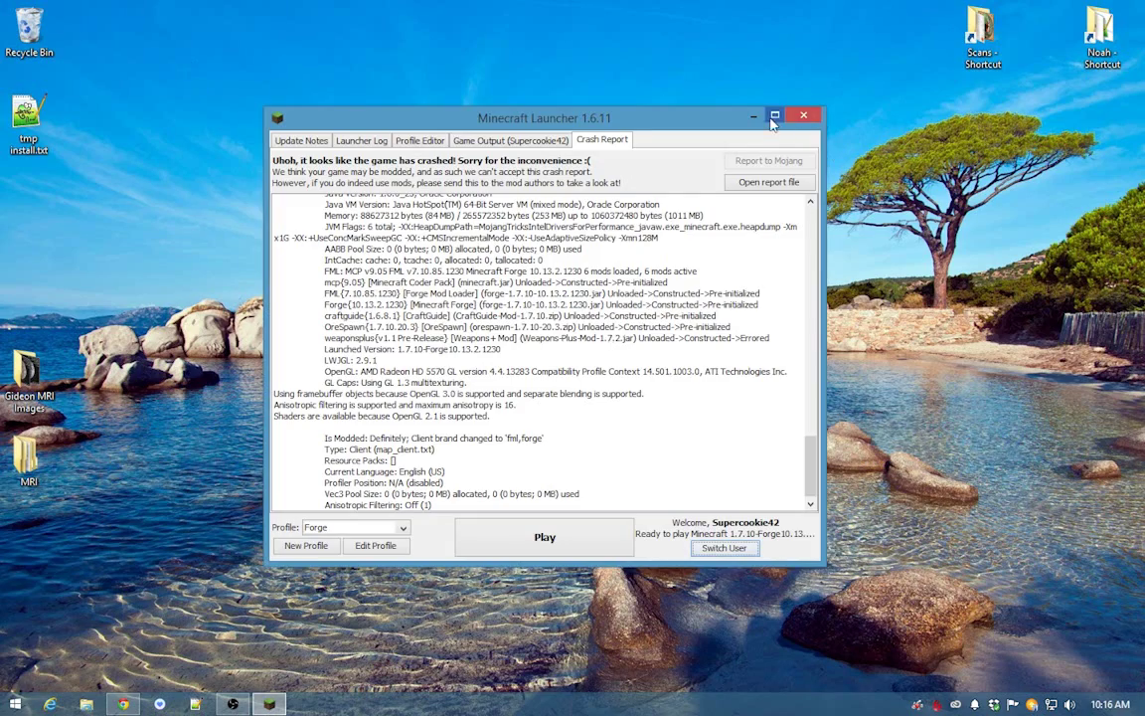
# - Inspect the crash report and open %appdata%\.minecraft\mods via the Run prompt
pyautogui.click(774, 116)
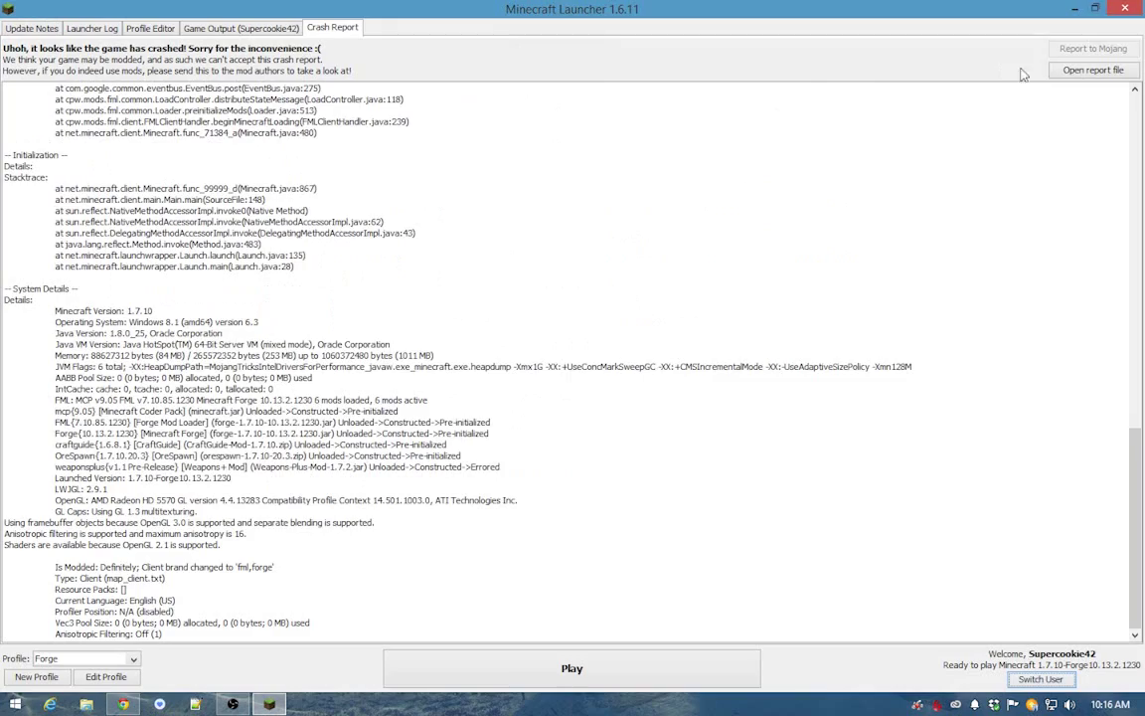
pyautogui.click(1104, 8)
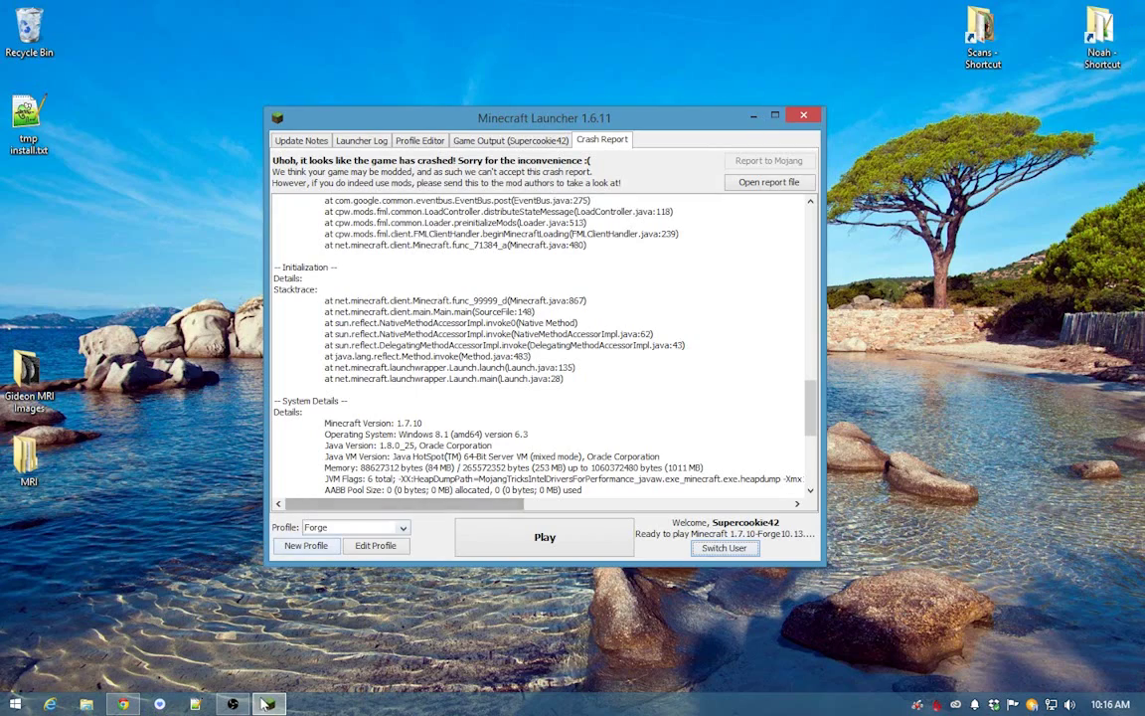
pyautogui.click(835, 306)
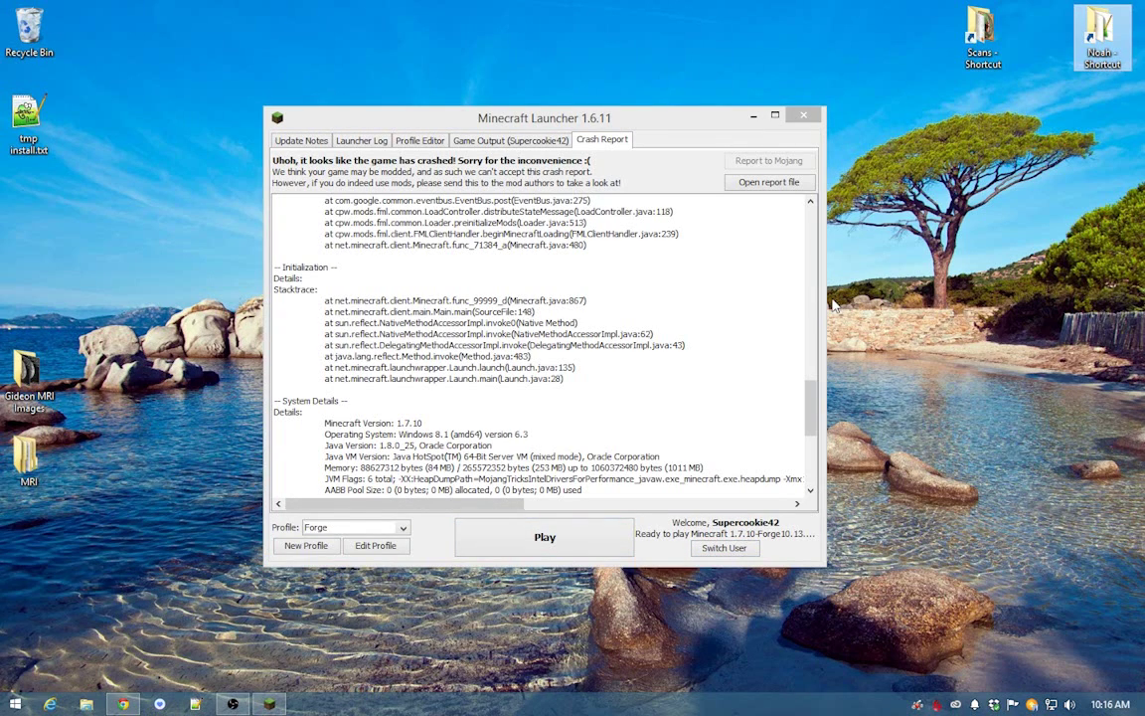
pyautogui.press('super+r')
pyautogui.press('Return')
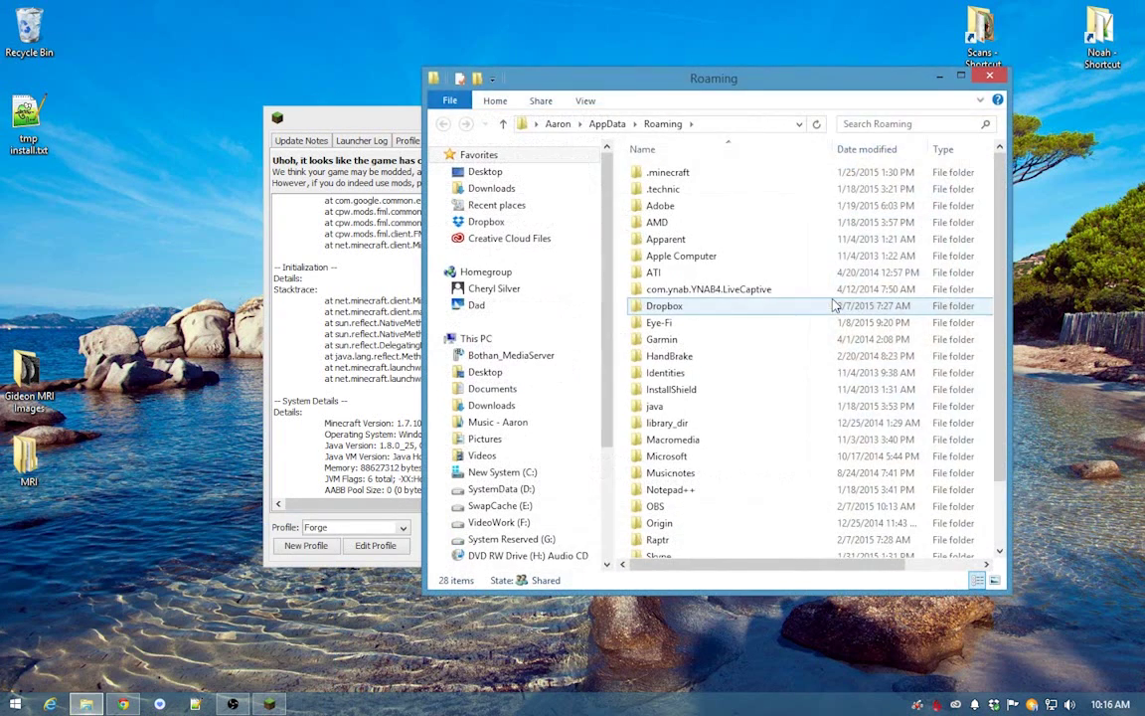
pyautogui.doubleClick(708, 174)
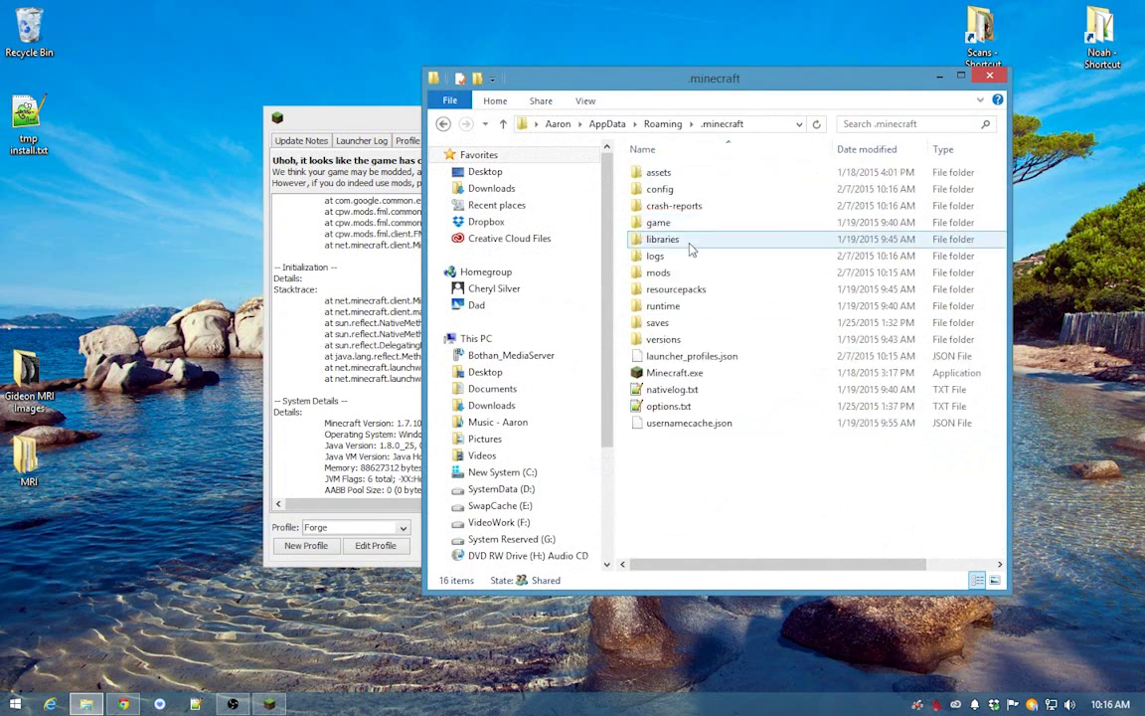
pyautogui.doubleClick(695, 271)
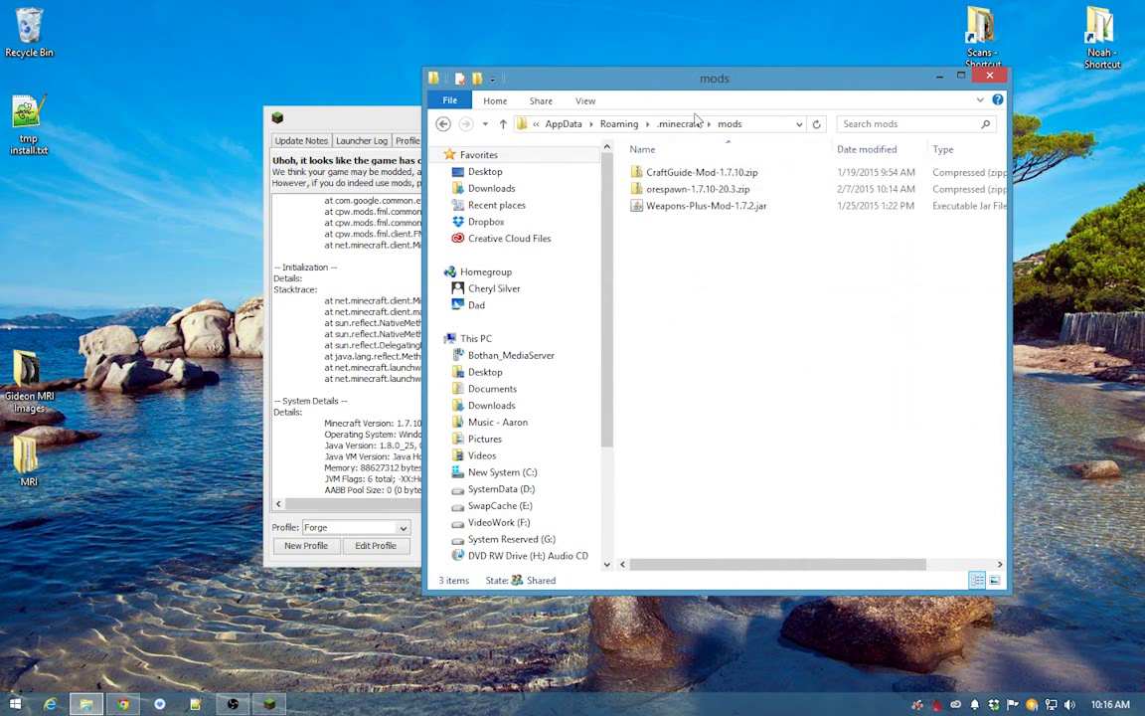
# - Confirm weaponsplus errored in the crash report and move Weapons-Plus-Mod-1.7.2.jar to the desktop
pyautogui.click(336, 119)
pyautogui.scroll(-8, 591, 388)
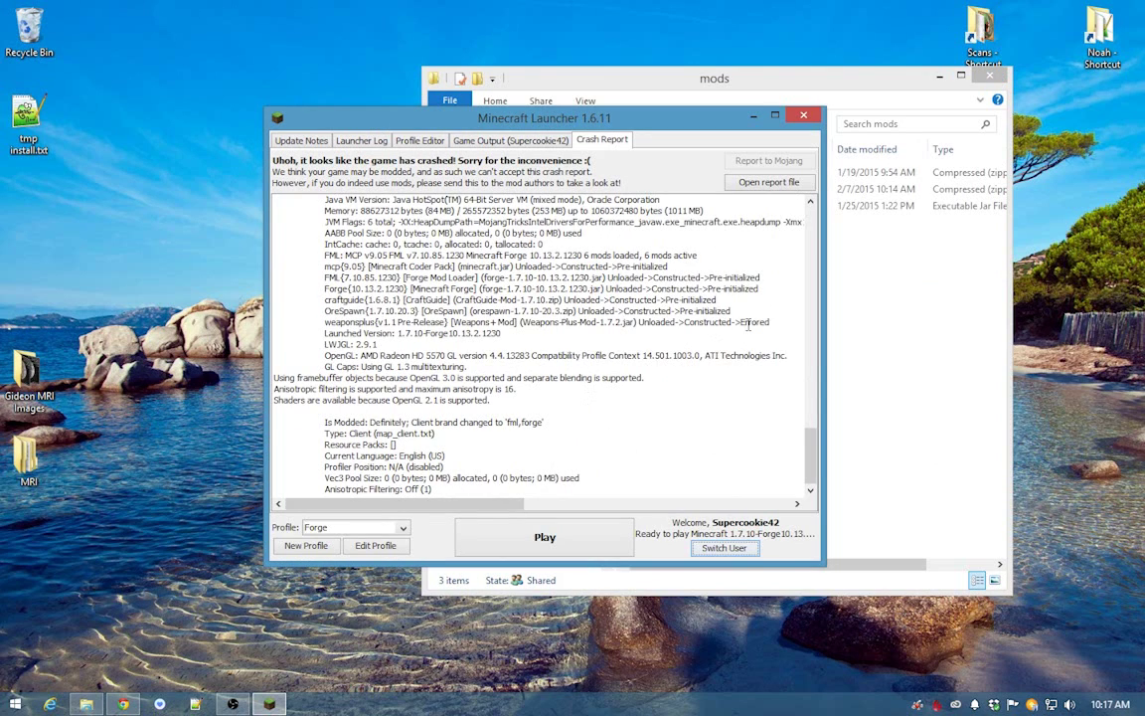
pyautogui.moveTo(329, 322); pyautogui.dragTo(689, 336)
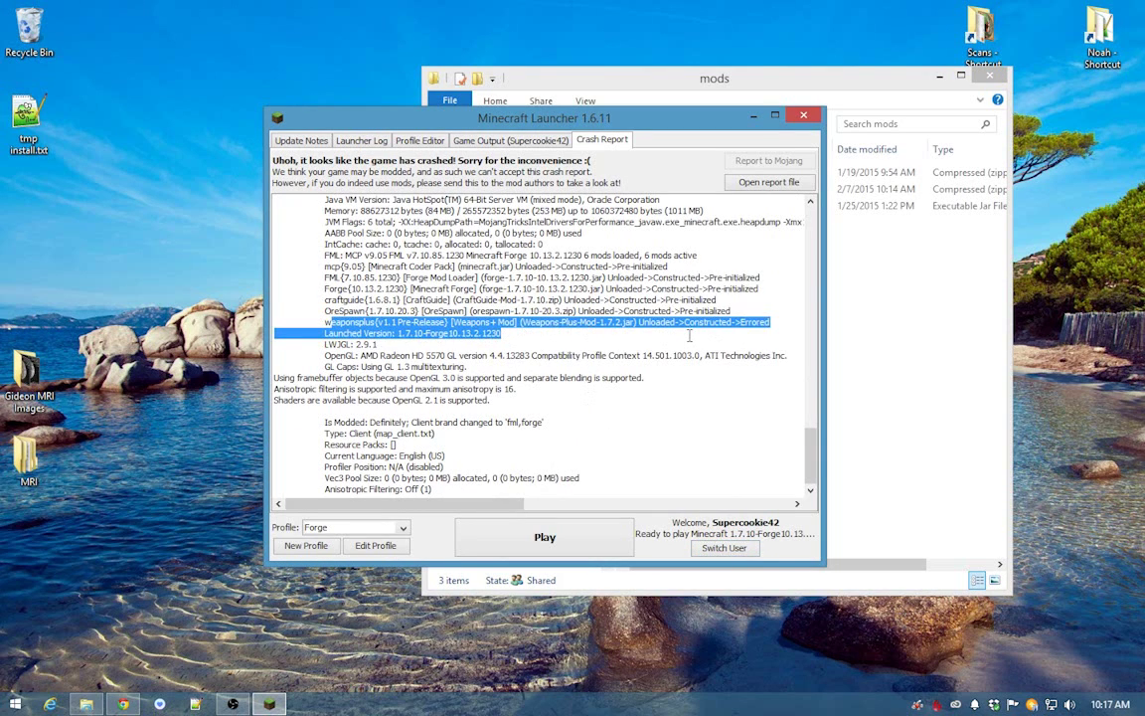
pyautogui.click(434, 313)
pyautogui.click(753, 116)
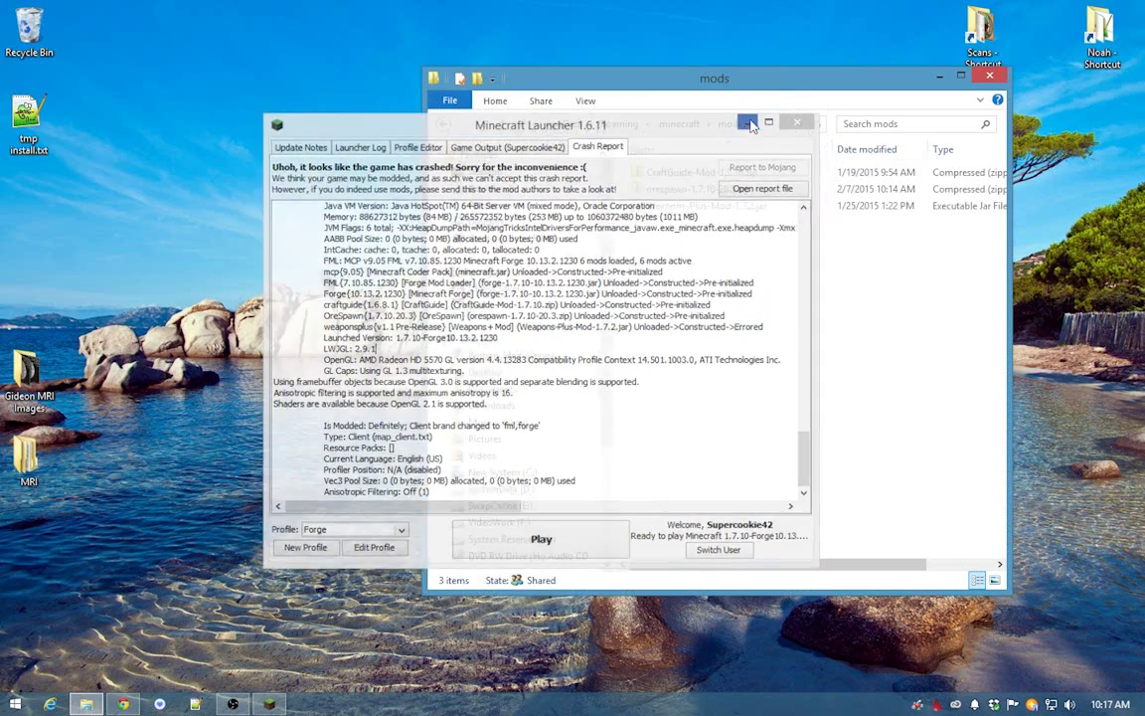
pyautogui.moveTo(716, 215); pyautogui.dragTo(38, 132)
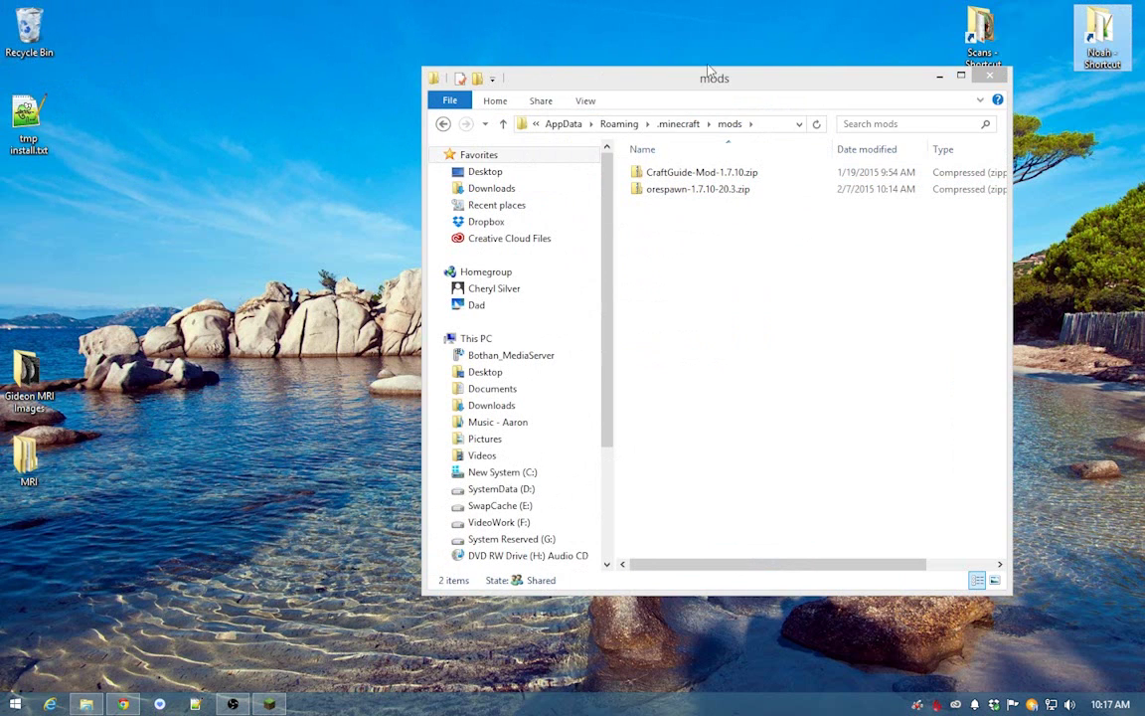
# - Close the mods folder, restore the launcher and press Play again with Forge
pyautogui.click(989, 76)
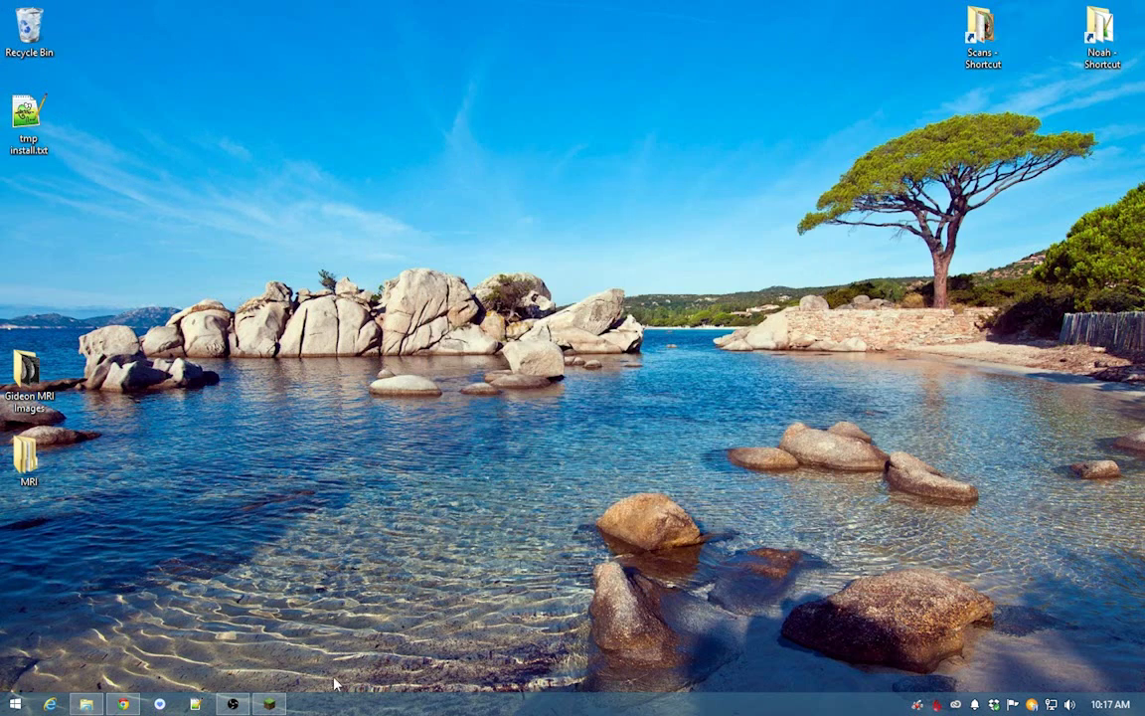
pyautogui.click(269, 704)
pyautogui.click(625, 527)
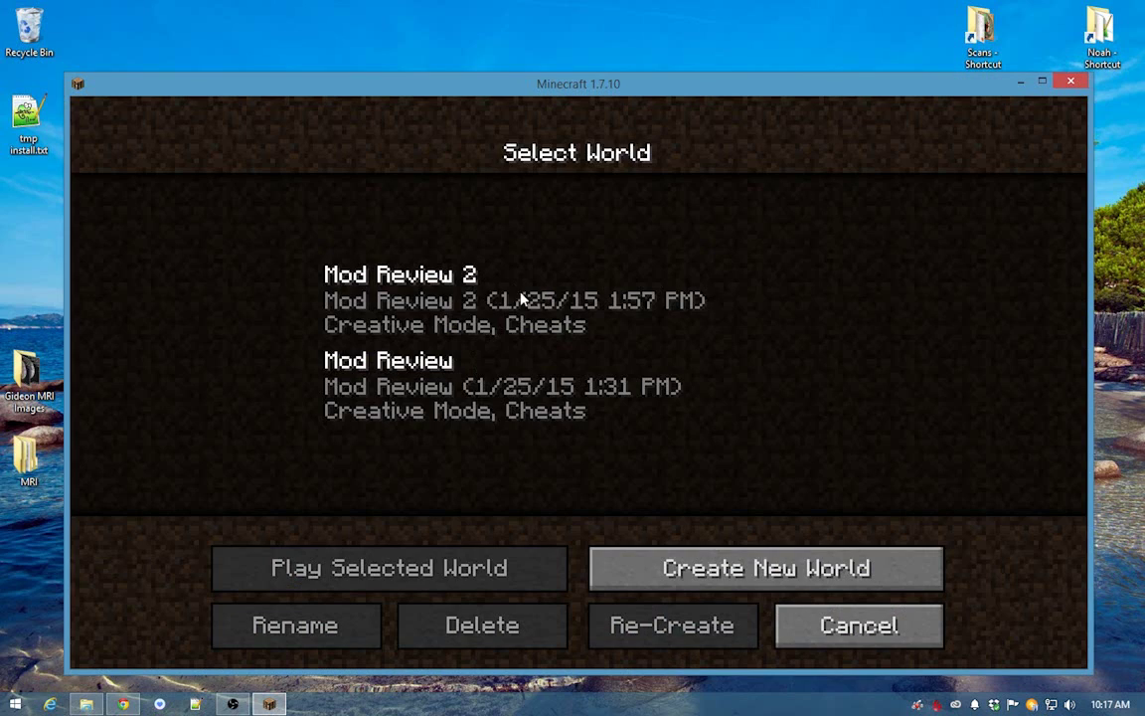
# - Play the Mod Review 2 world, accepting removal of the 49 missing blocks and items
pyautogui.click(479, 319)
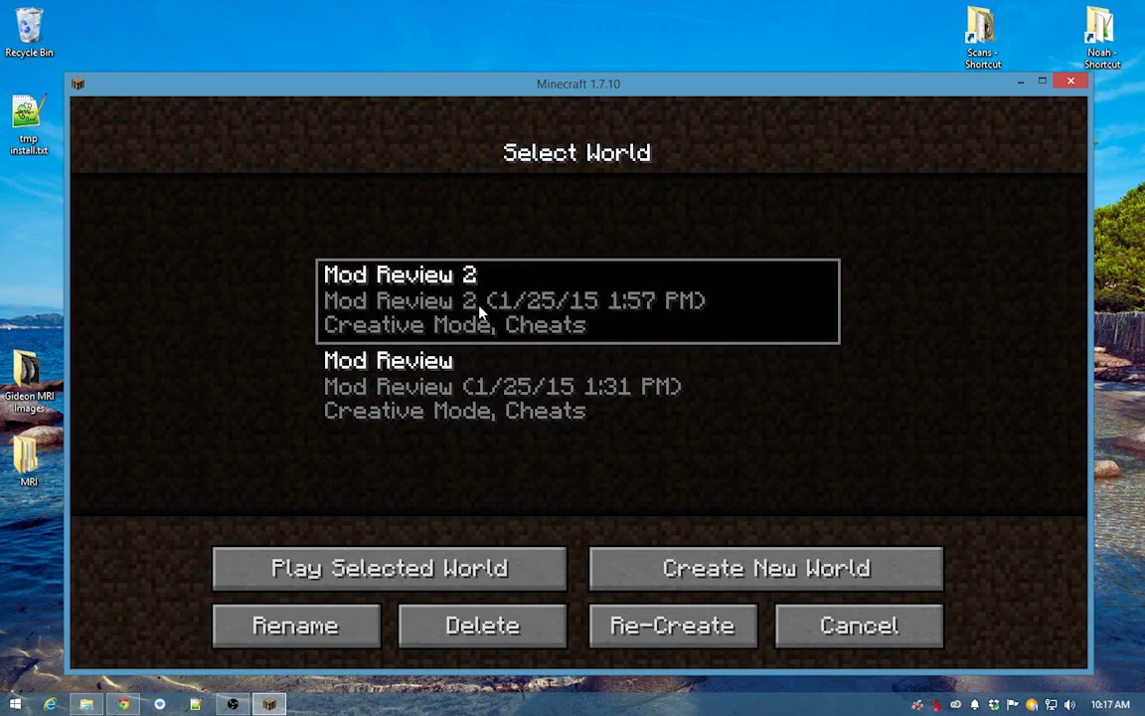
pyautogui.click(502, 319)
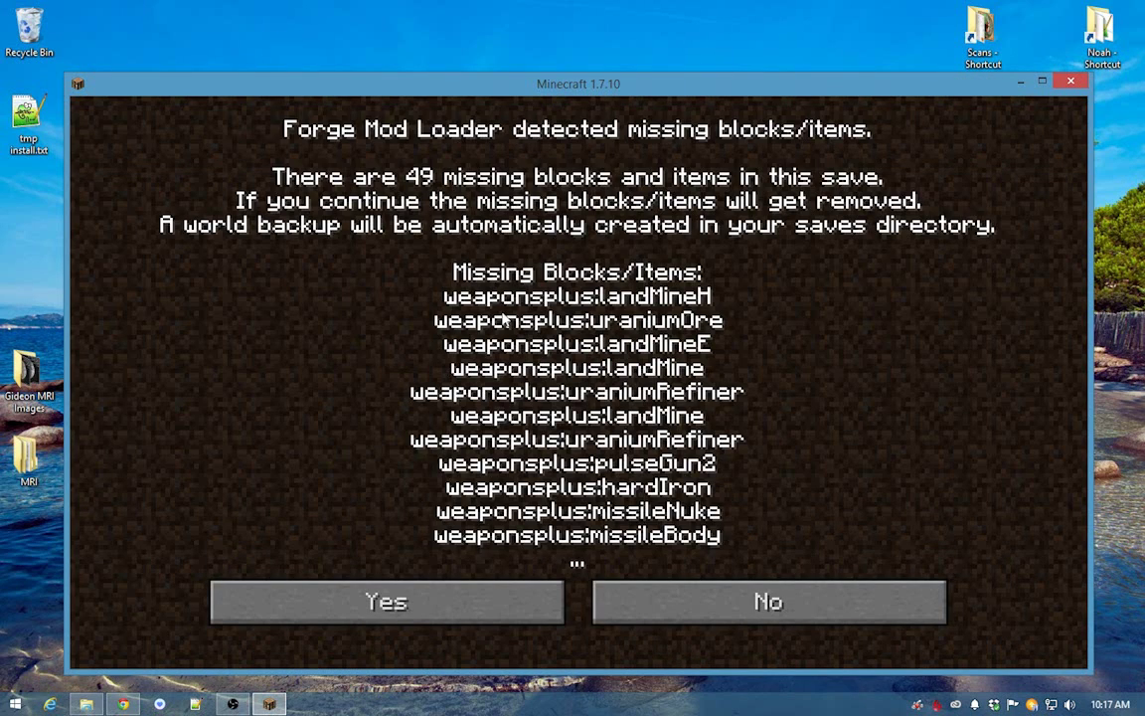
pyautogui.click(502, 614)
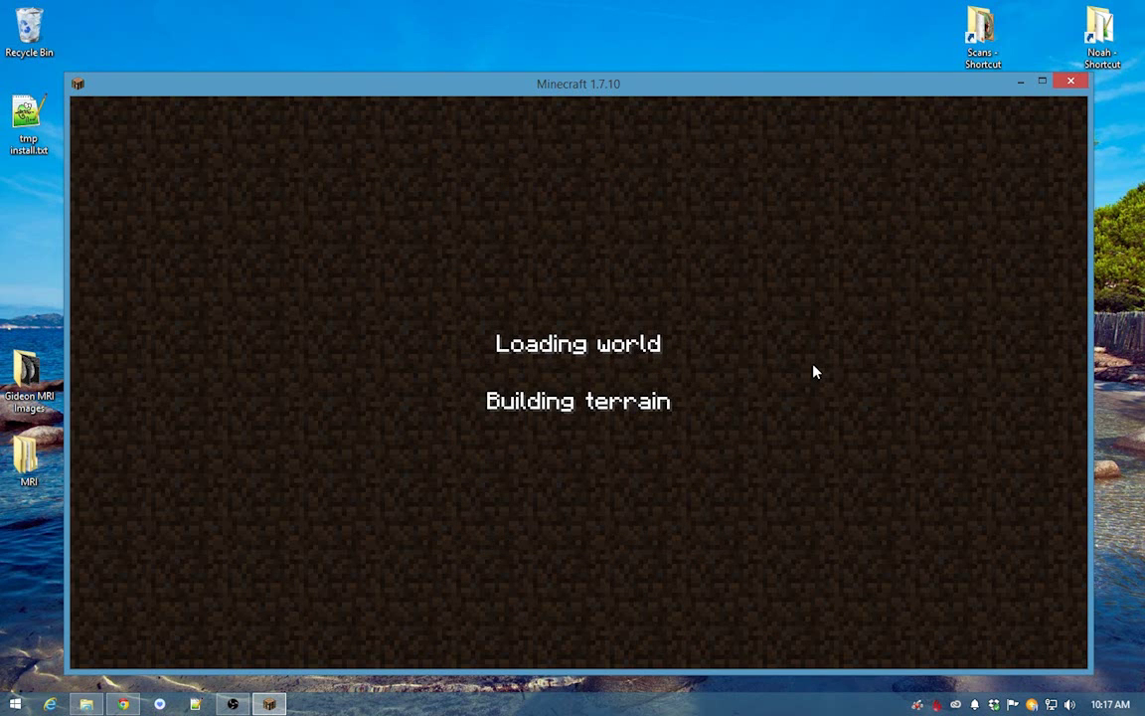